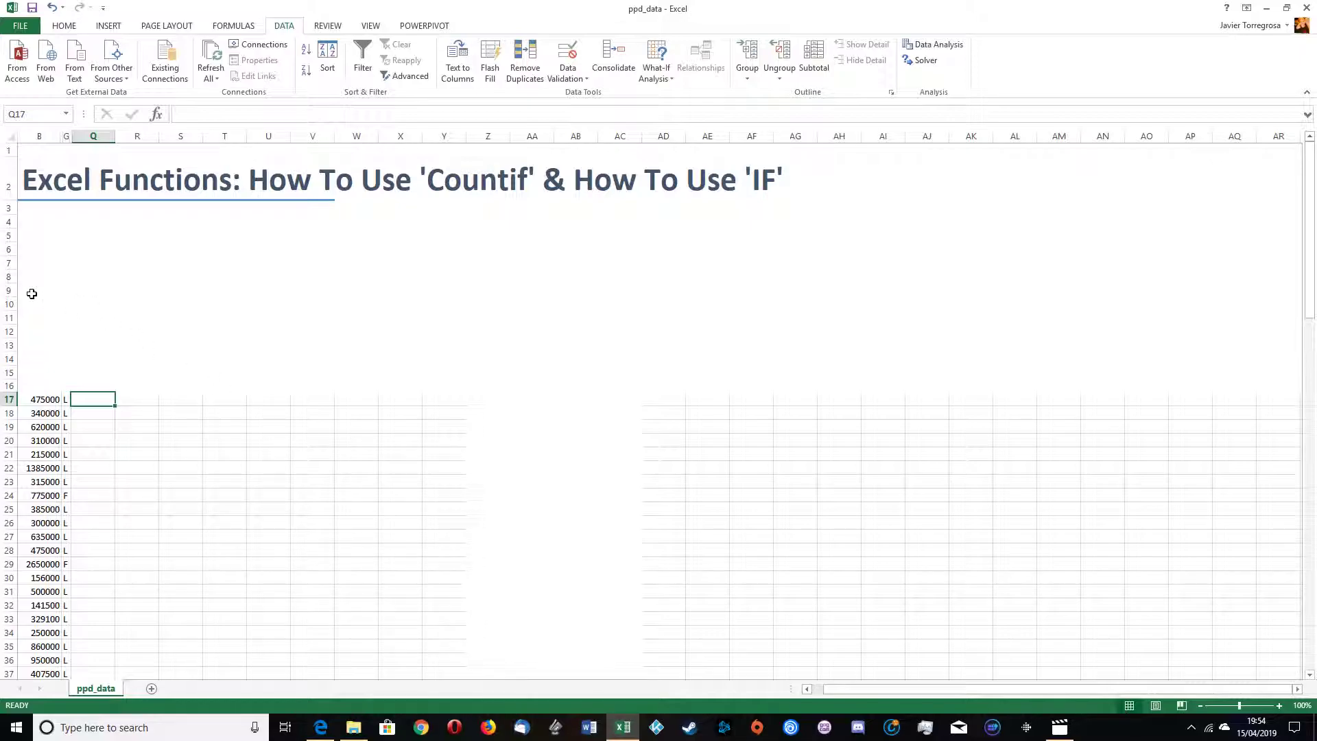
# Step: Examine the values listed in columns B and G of the sheet
pyautogui.press('alt')
pyautogui.click(44, 343)
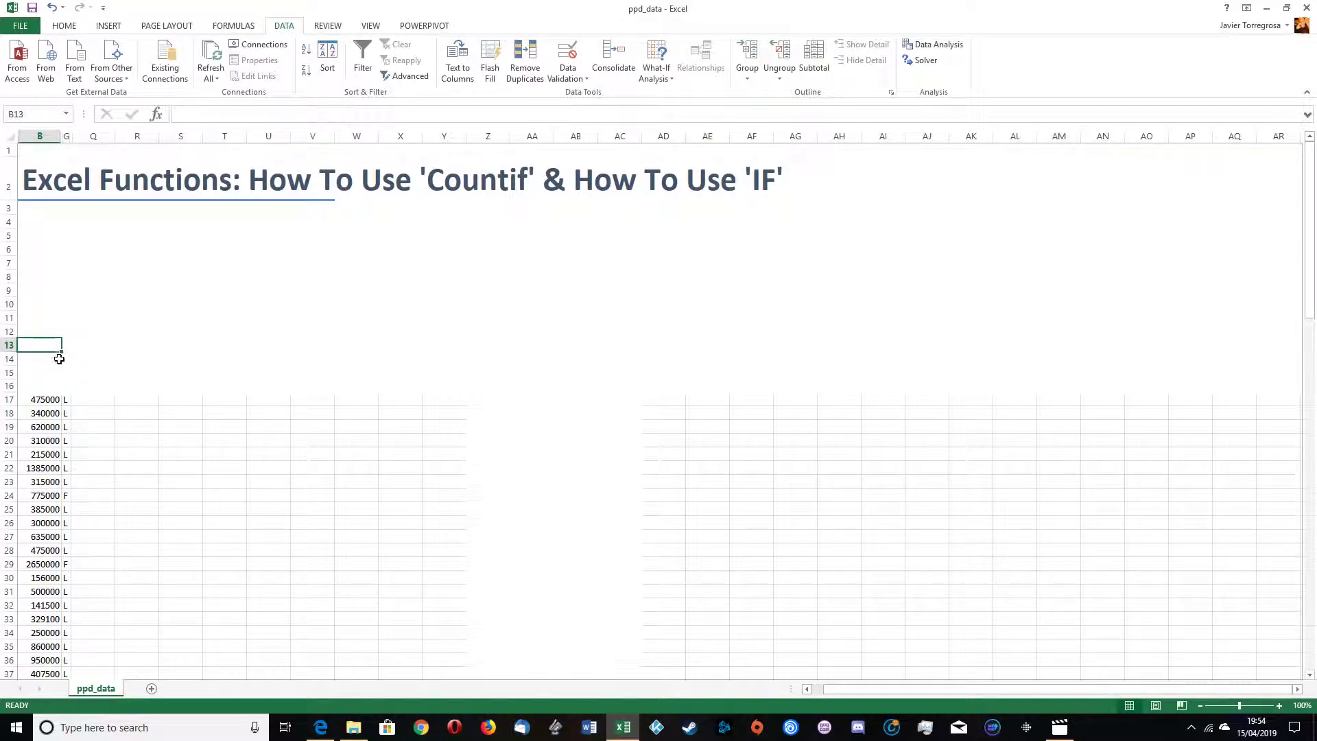
pyautogui.scroll(10, 58, 367)
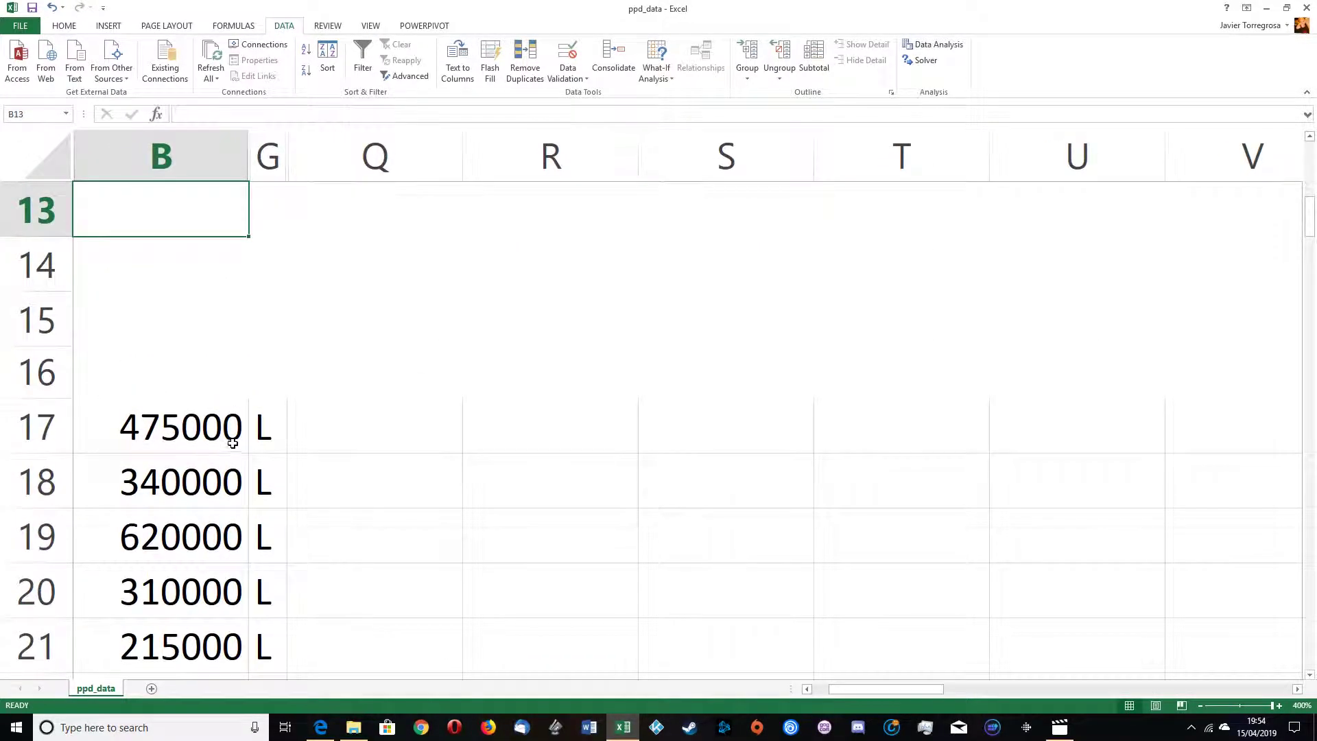
pyautogui.scroll(-7, 300, 426)
pyautogui.click(281, 430)
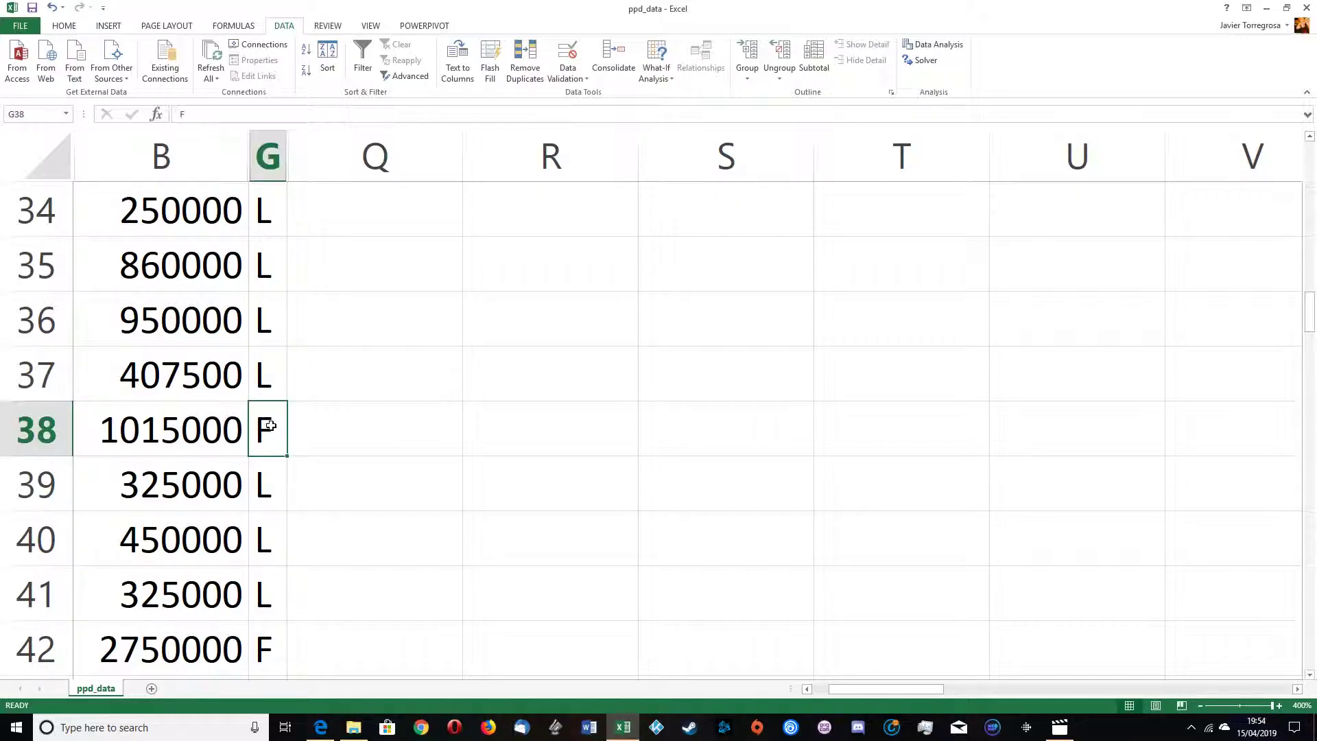
pyautogui.scroll(-7, 281, 446)
pyautogui.scroll(-2, 281, 459)
pyautogui.click(267, 627)
pyautogui.scroll(5, 269, 630)
pyautogui.scroll(7, 268, 629)
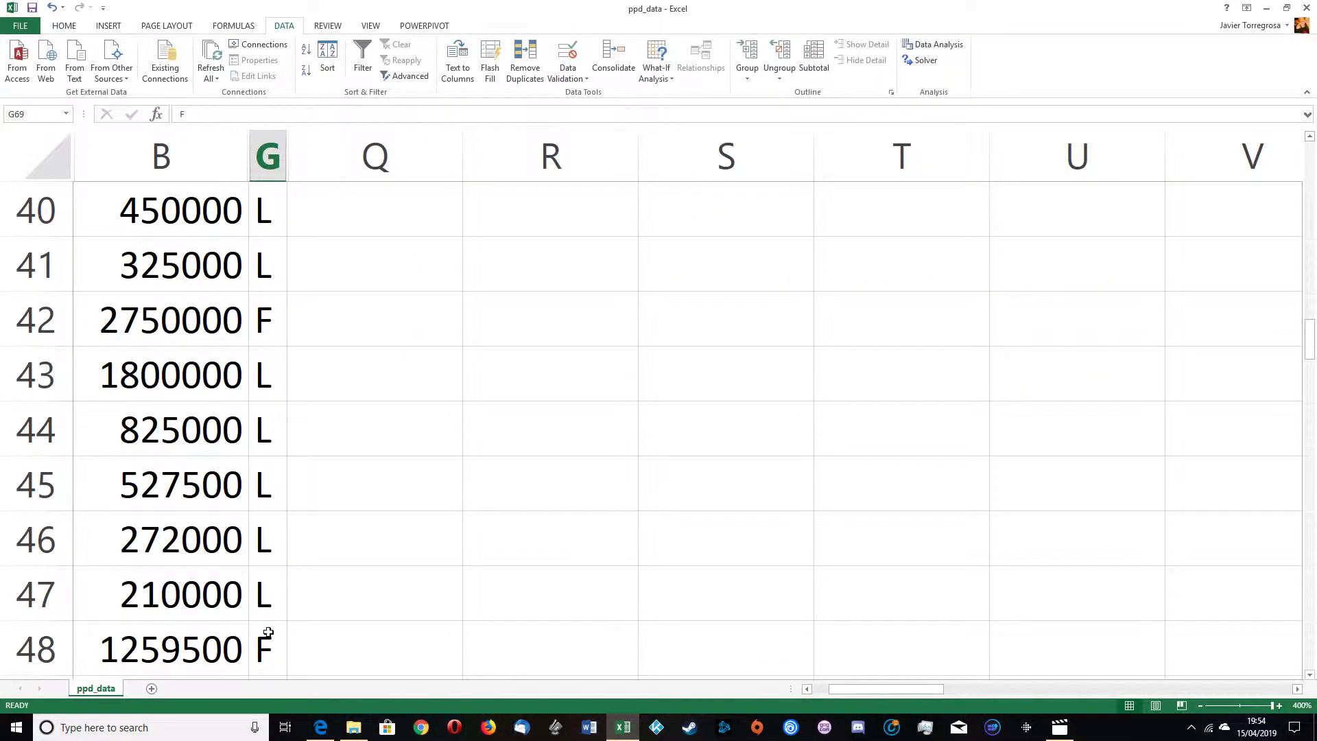
pyautogui.scroll(6, 295, 535)
pyautogui.scroll(-2, 309, 521)
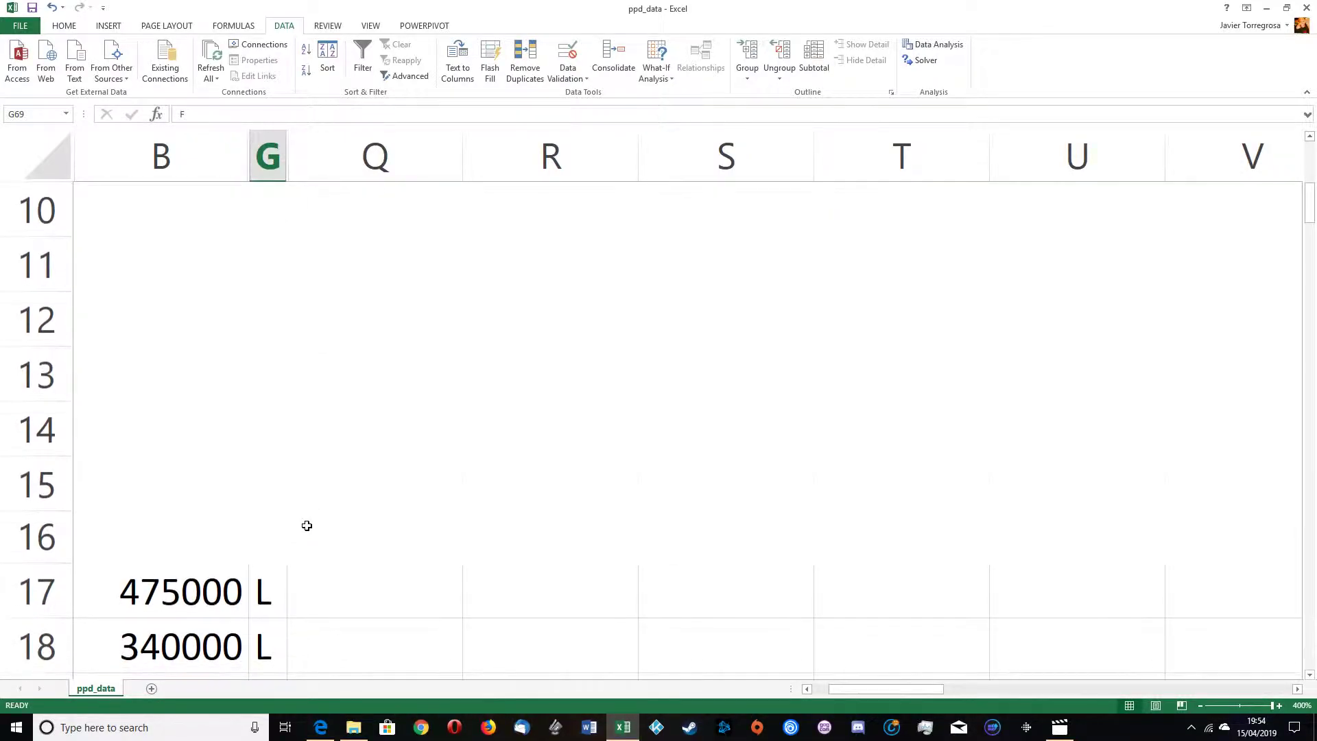
# Step: Enter a COUNTIF formula in Q17 that counts "L" in the range G17:G17
pyautogui.click(319, 430)
pyautogui.write('=co')
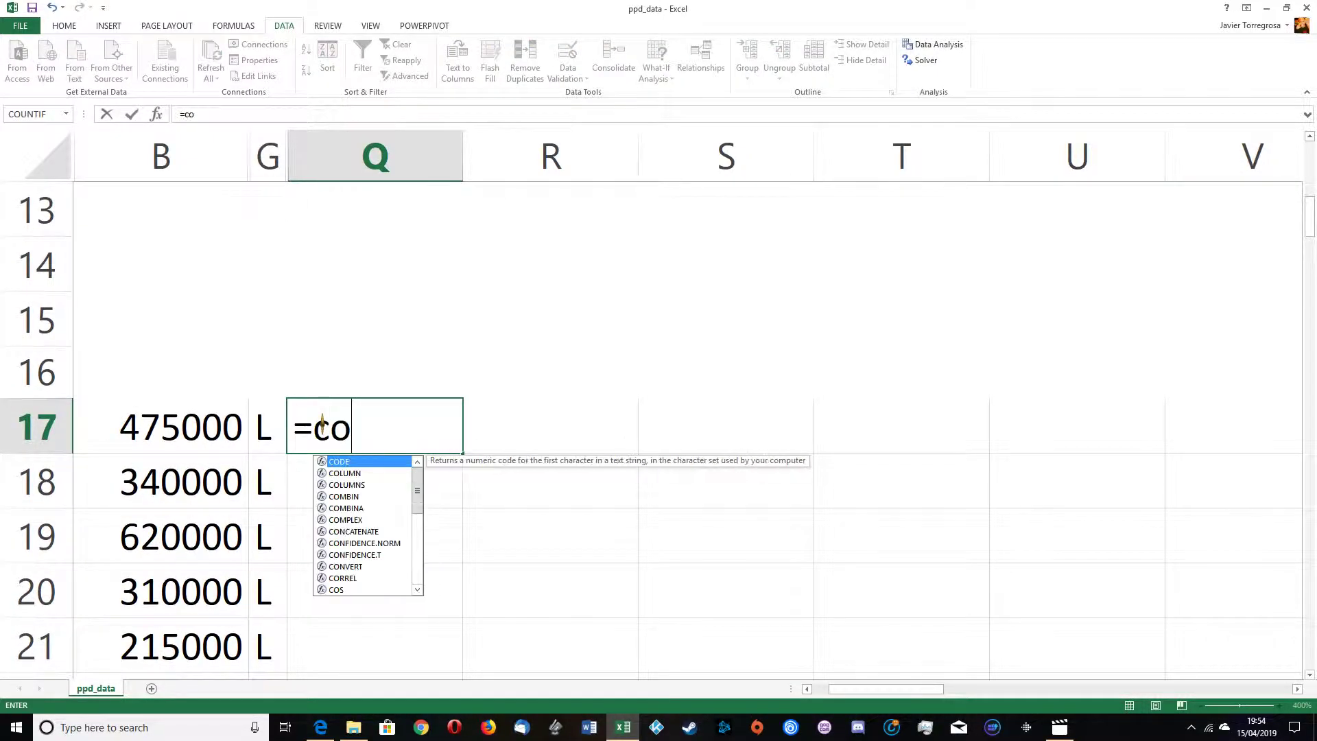
pyautogui.write('untif')
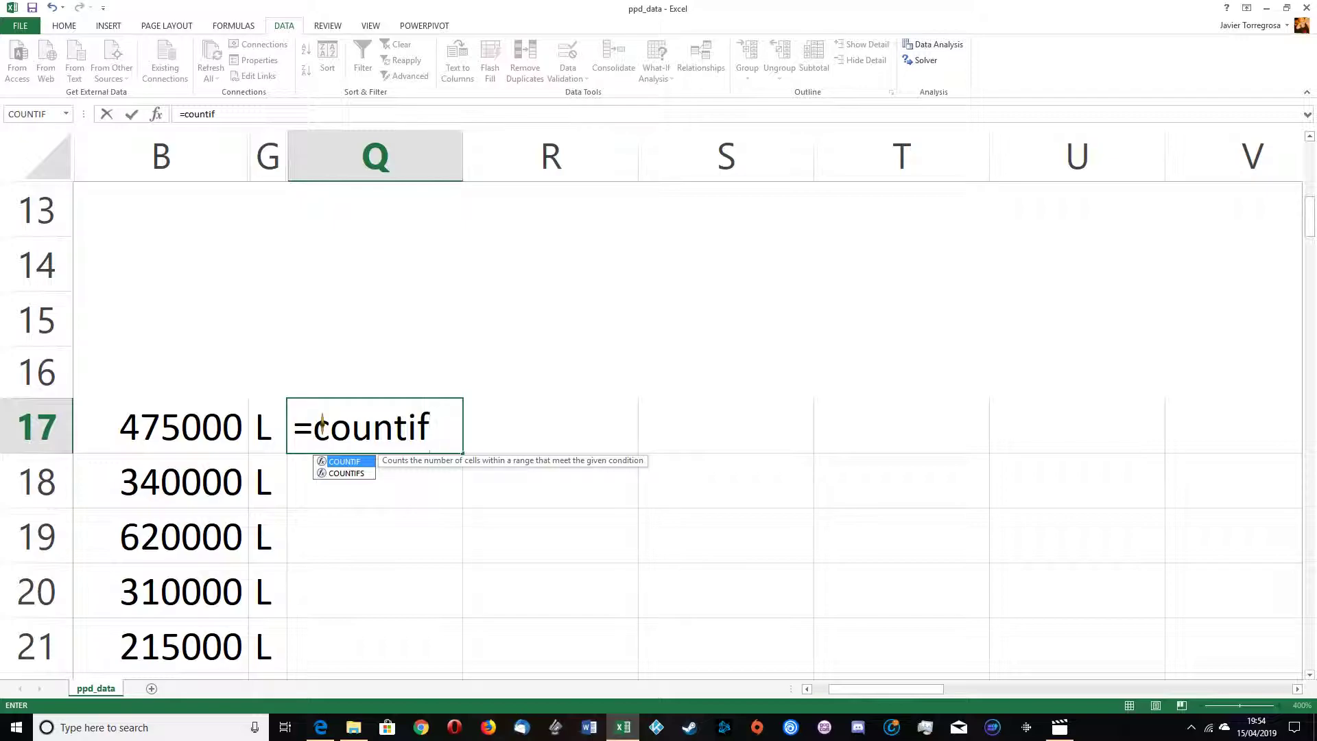
pyautogui.write('(')
pyautogui.click(270, 426)
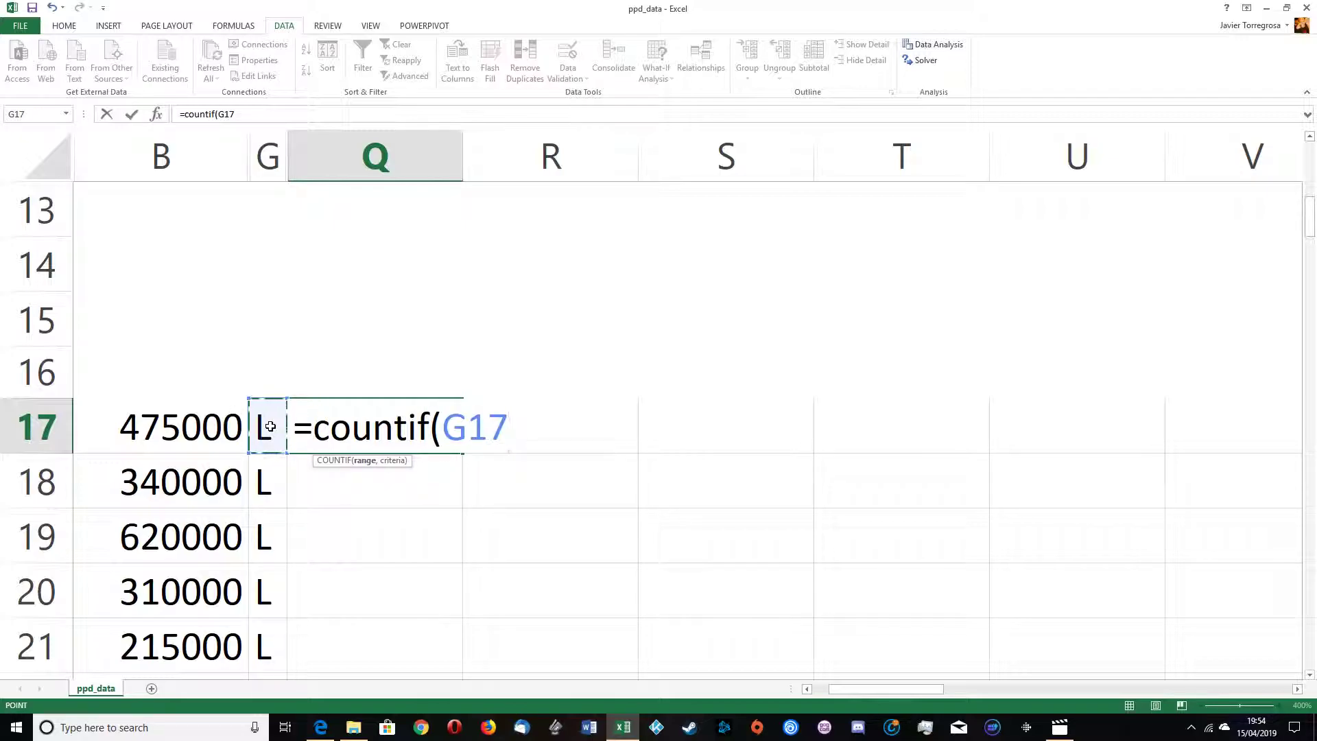
pyautogui.write(':G17')
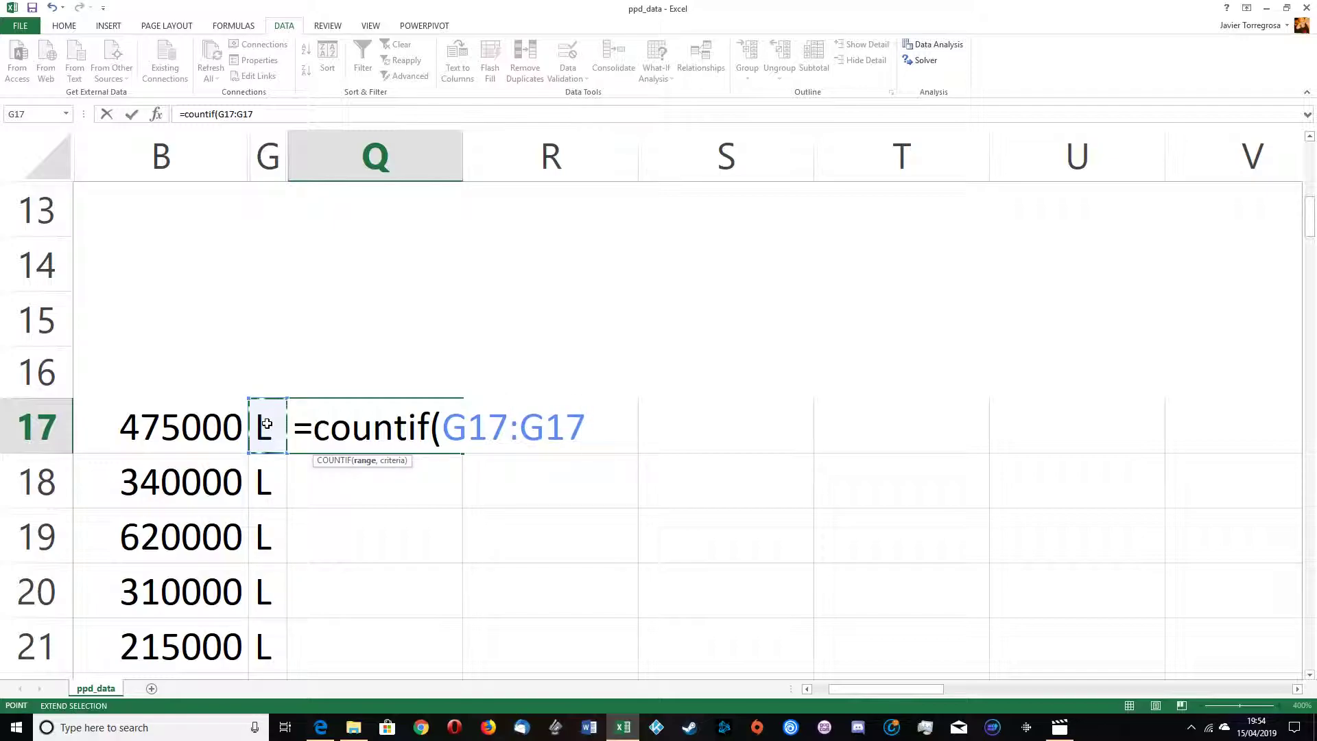
pyautogui.write(',"L')
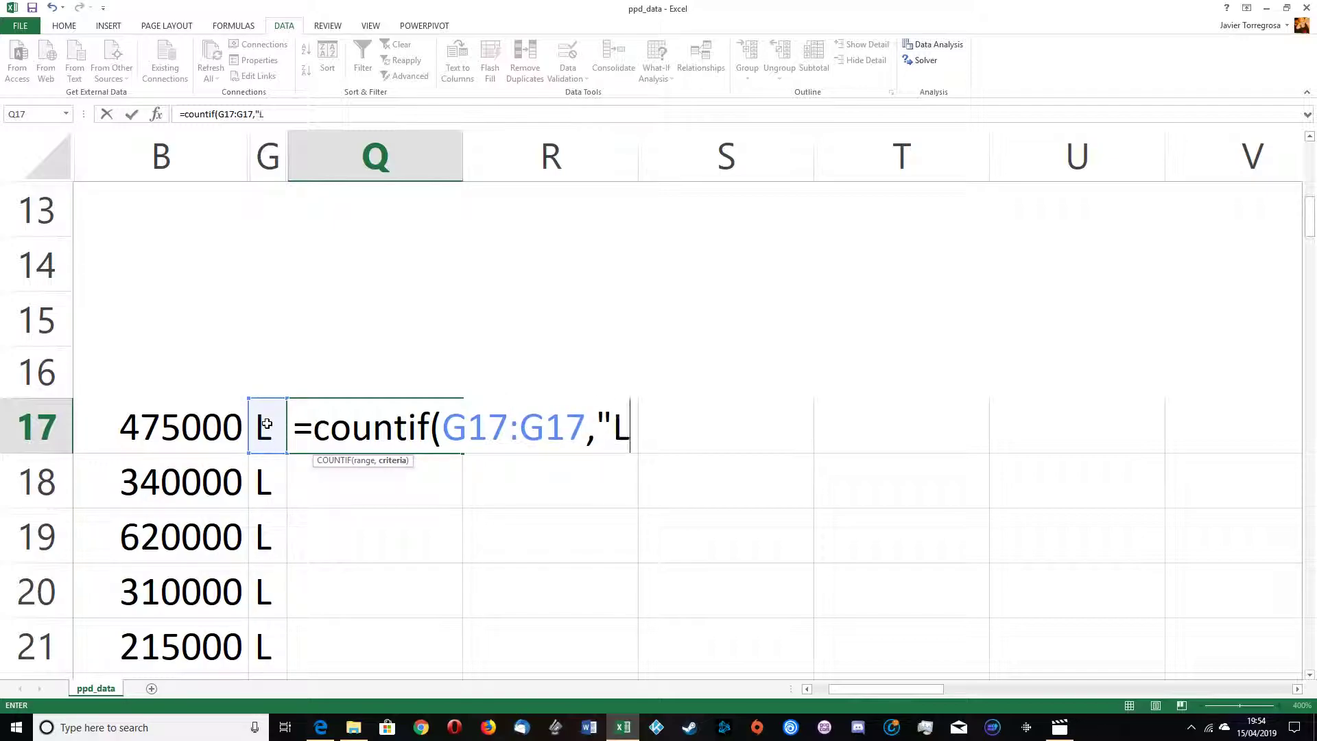
pyautogui.write('")')
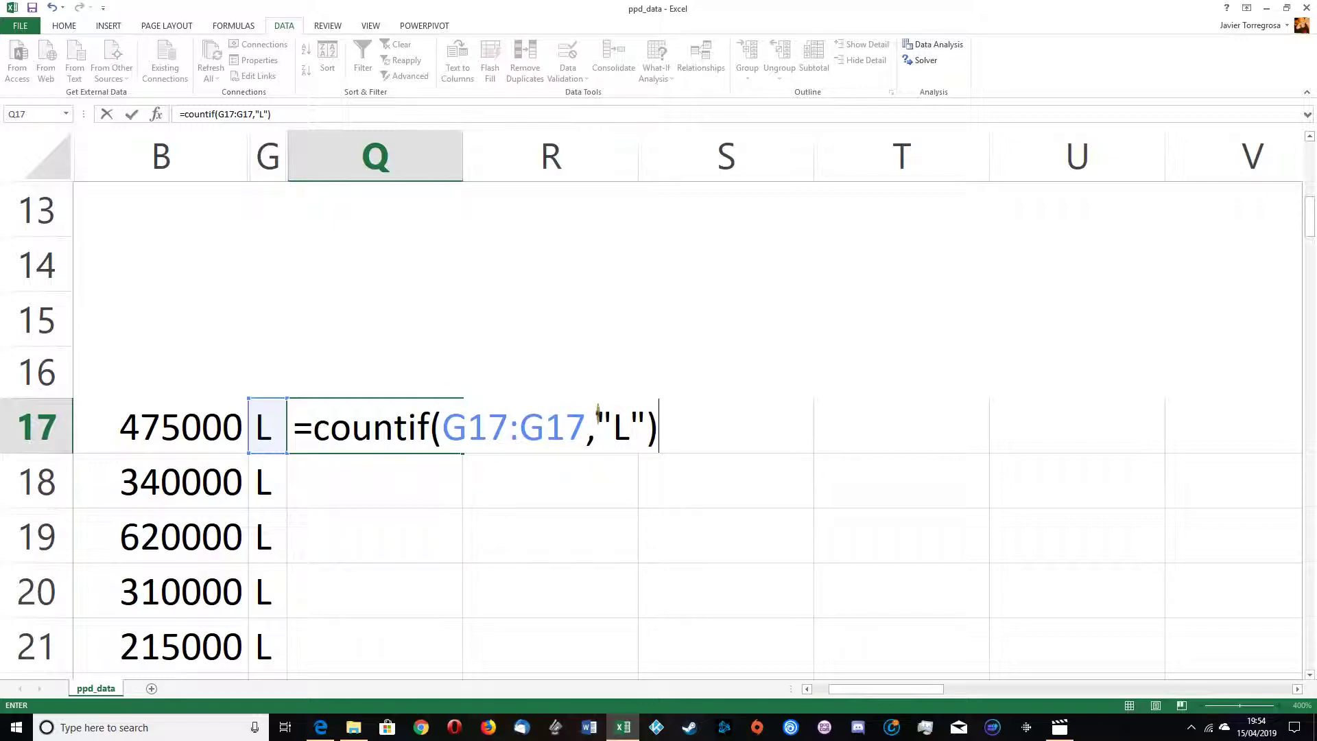
# Step: Make the range start absolute as $G$17 in the COUNTIF formula and commit it
pyautogui.click(442, 428)
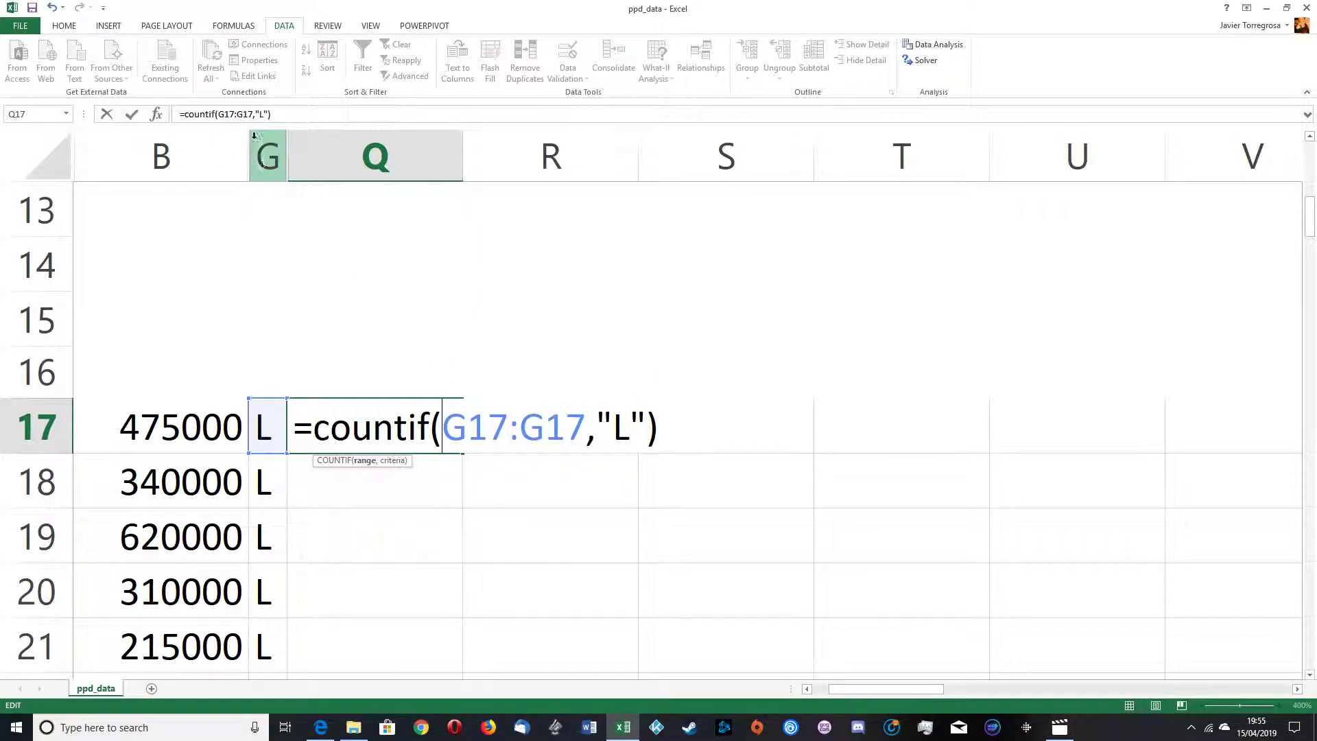
pyautogui.click(219, 114)
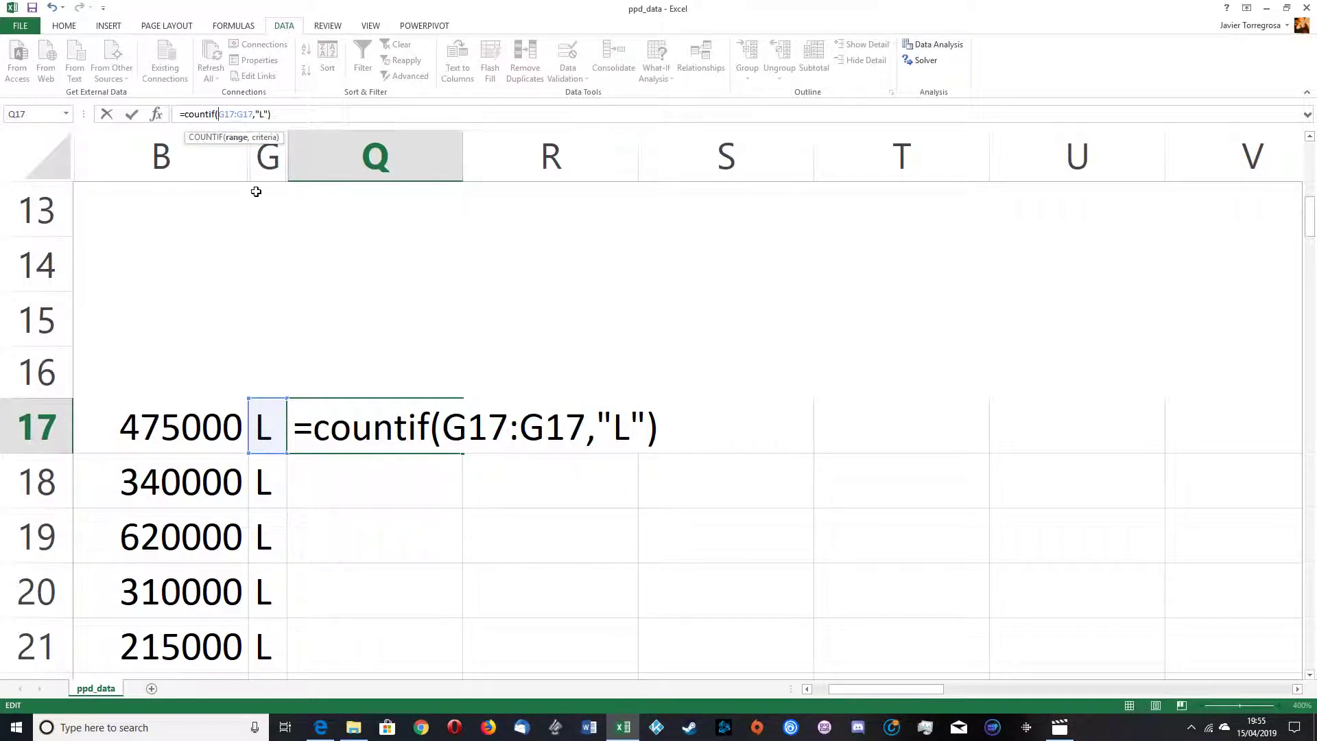
pyautogui.write('$G')
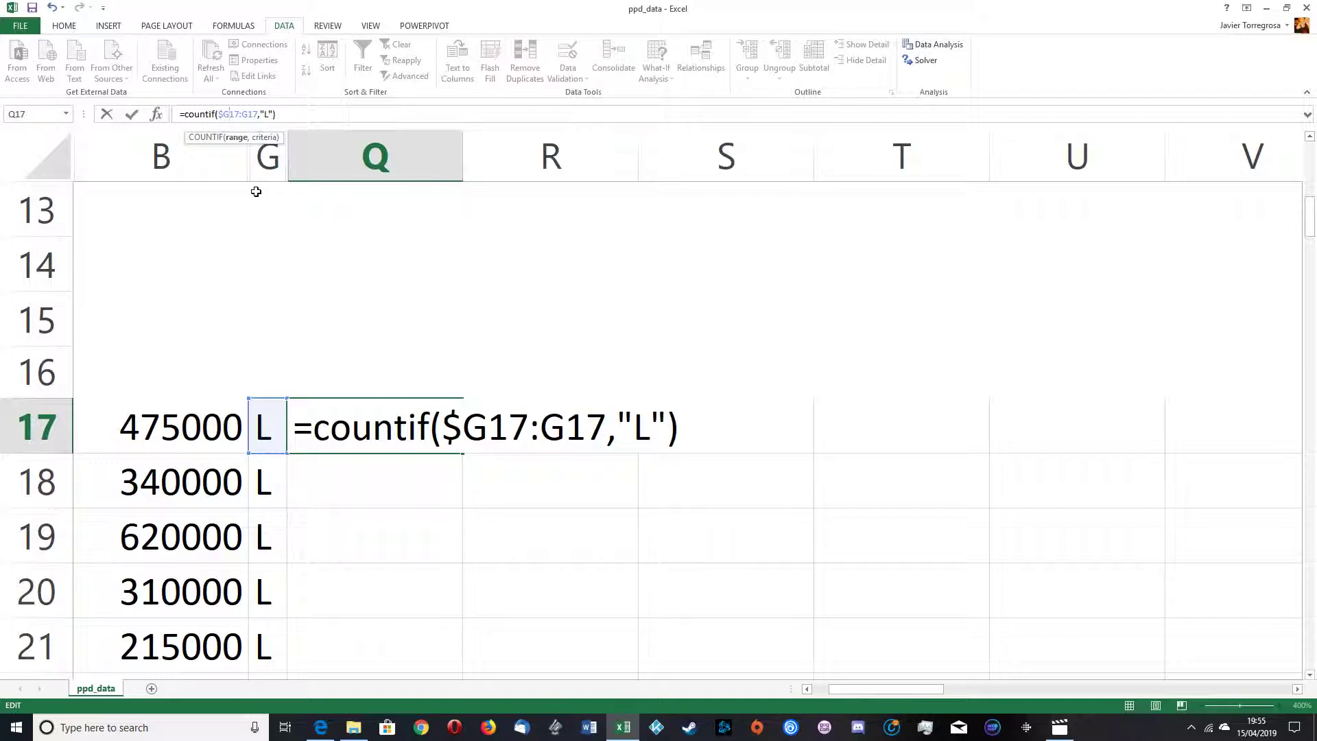
pyautogui.write('$')
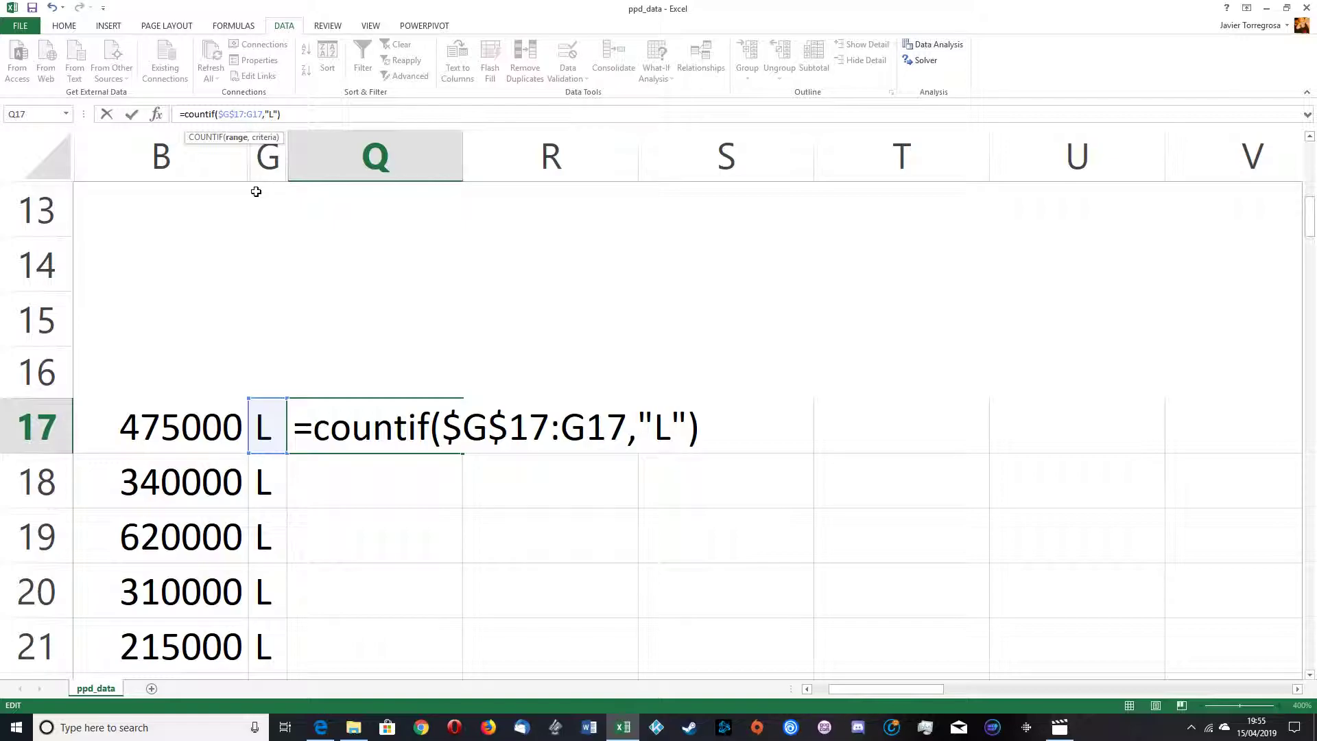
pyautogui.press('Return')
# Step: Copy the COUNTIF formula down into Q18 and inspect its range reference
pyautogui.click(432, 439)
pyautogui.moveTo(465, 455); pyautogui.dragTo(445, 490)
pyautogui.click(382, 482)
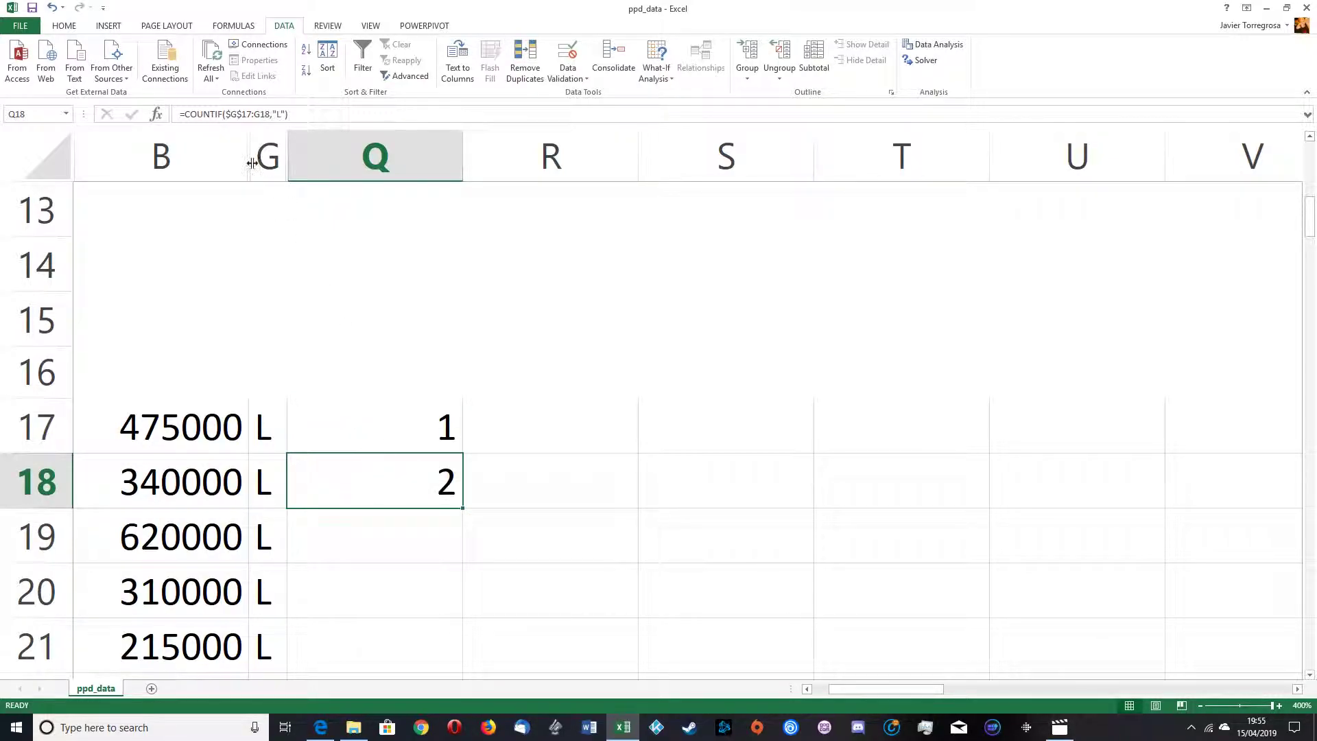
pyautogui.click(239, 113)
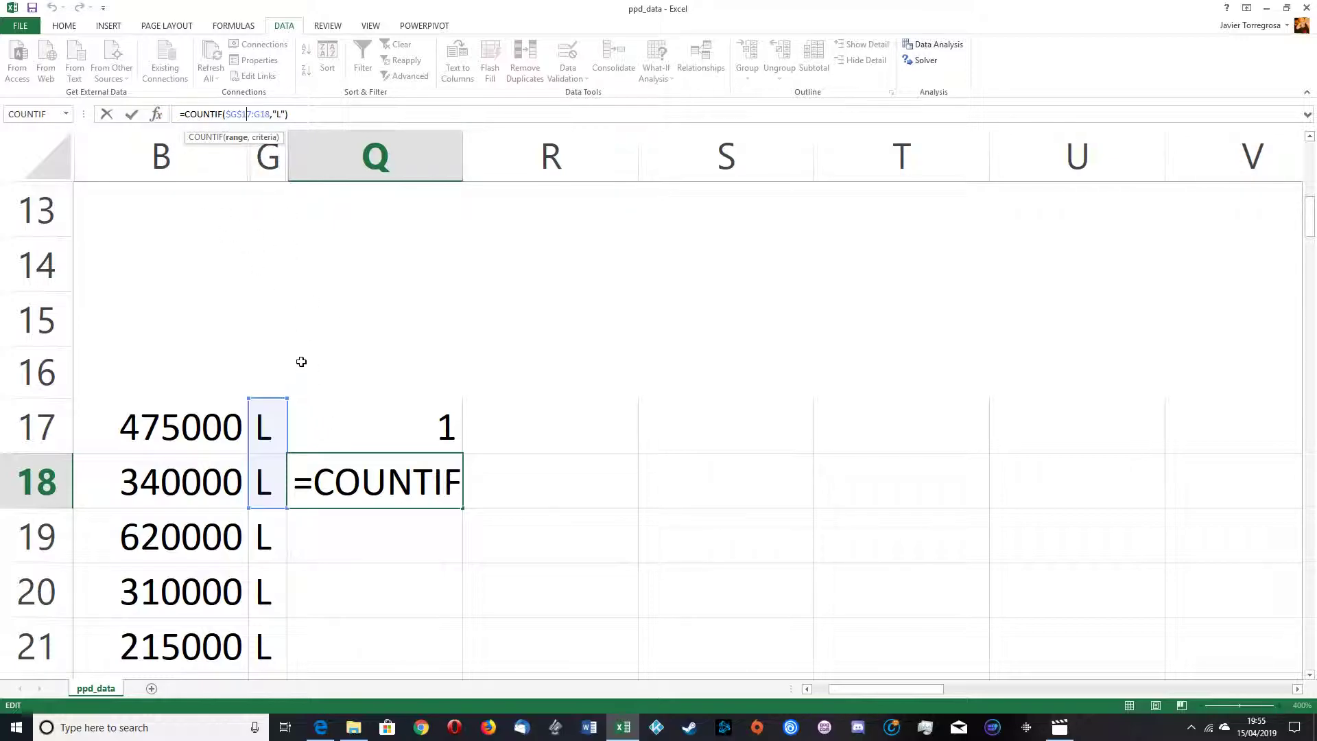
pyautogui.click(107, 115)
pyautogui.click(399, 417)
pyautogui.click(404, 473)
# Step: Extend the COUNTIF formula down column Q through row 24
pyautogui.scroll(-2, 439, 480)
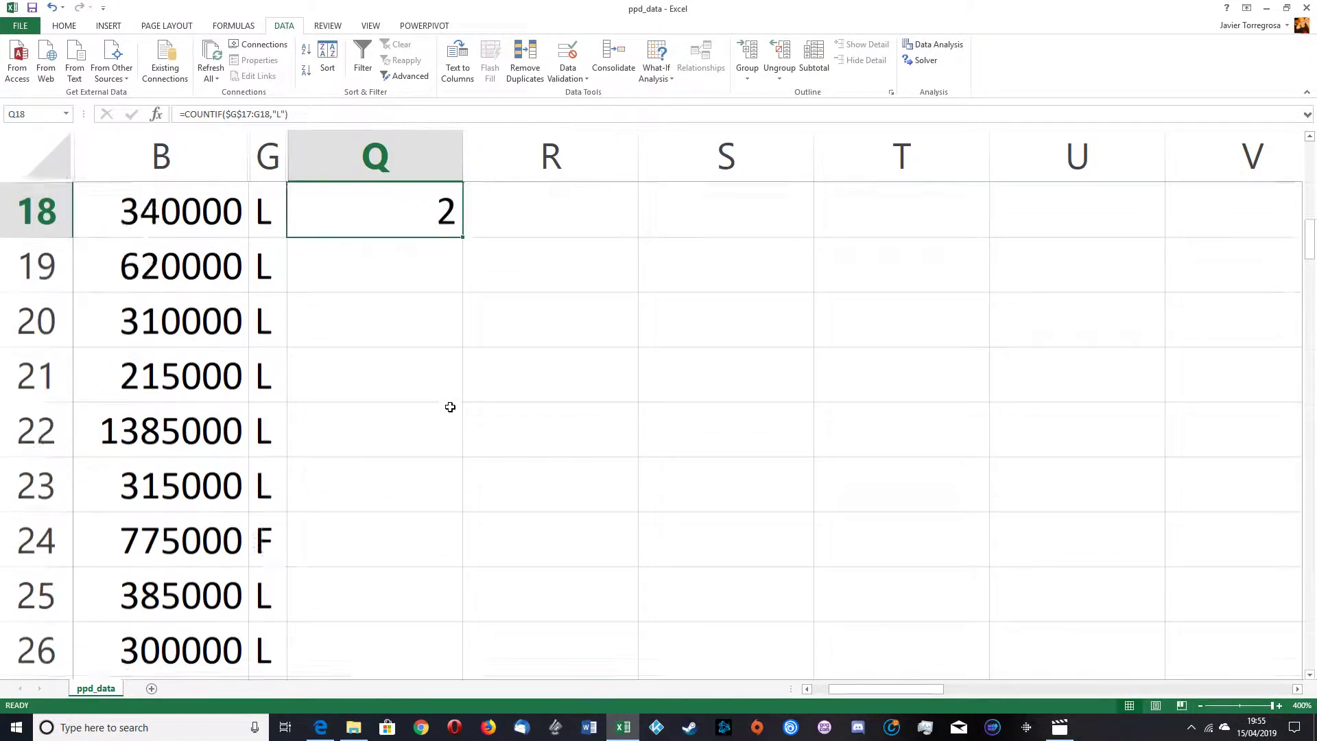
pyautogui.scroll(1, 450, 407)
pyautogui.moveTo(462, 343); pyautogui.dragTo(441, 617)
pyautogui.scroll(-1, 450, 544)
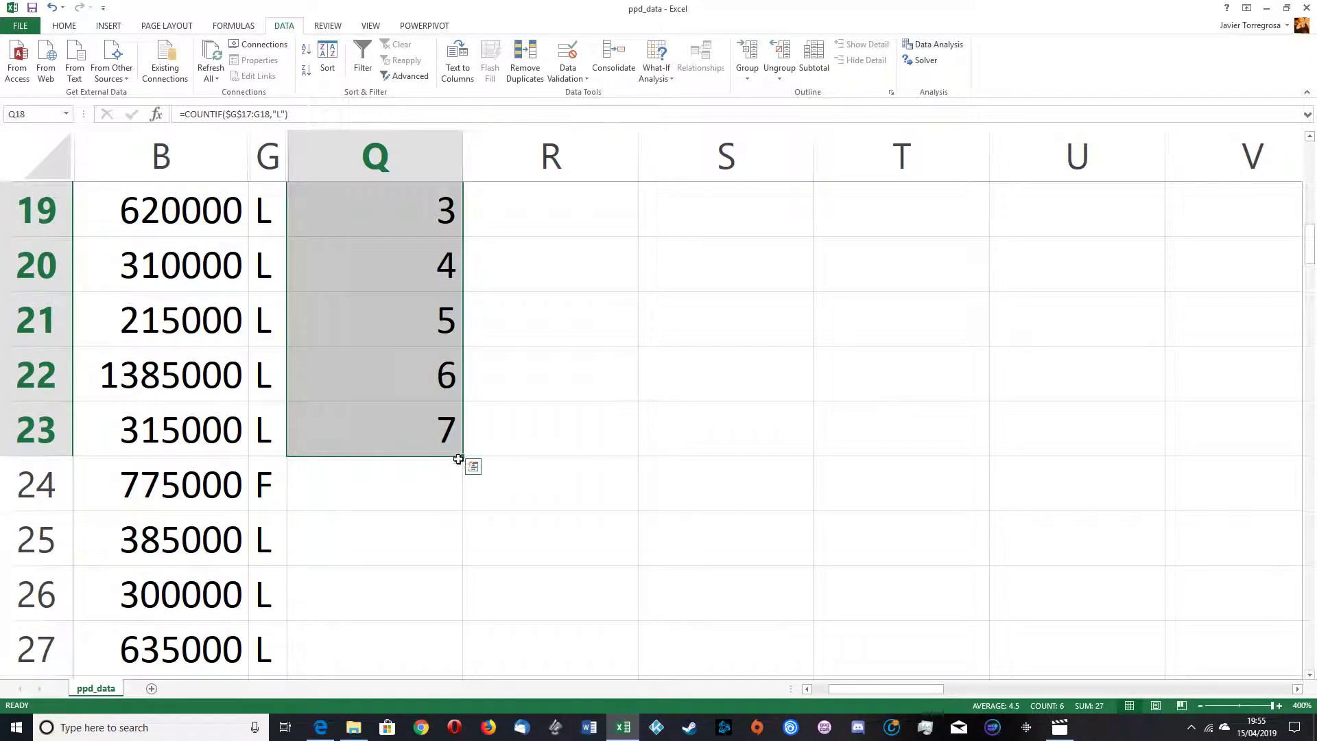
pyautogui.moveTo(465, 457); pyautogui.dragTo(468, 509)
pyautogui.click(435, 475)
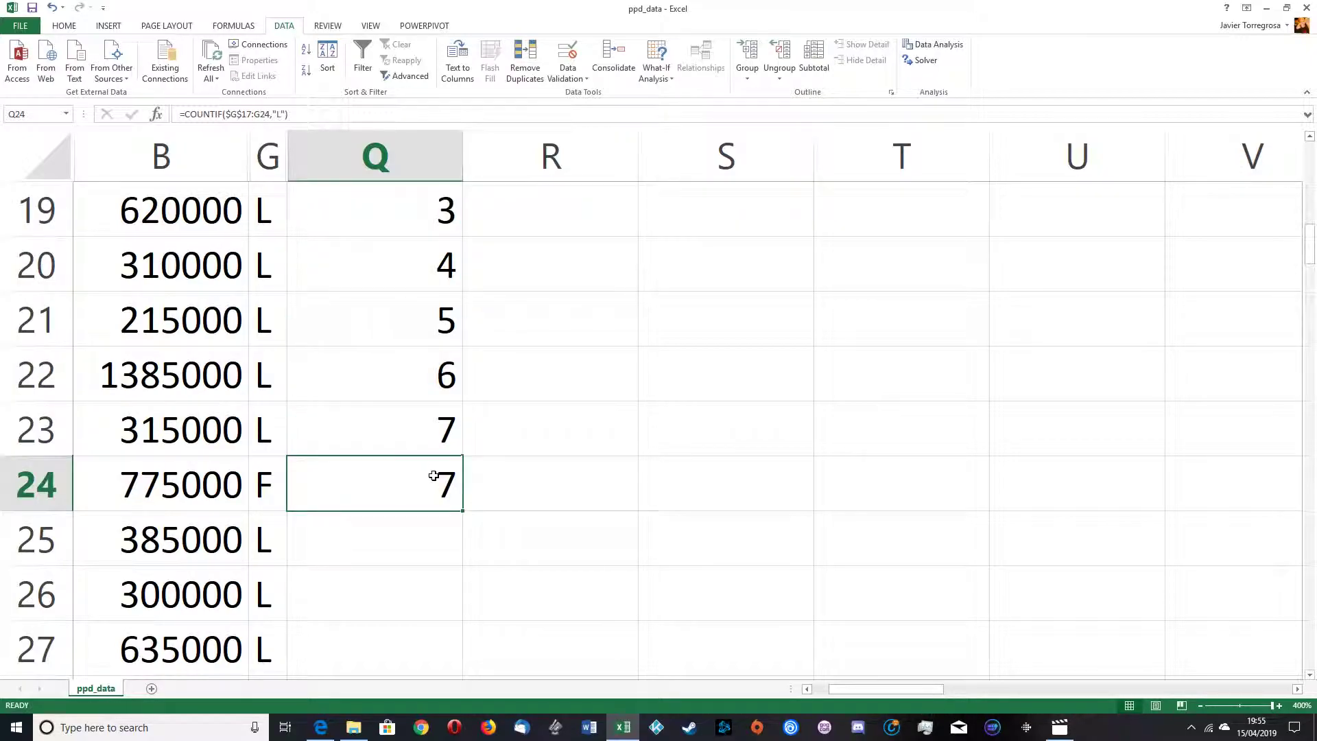
# Step: Compare the G column entries in rows 20 to 24 with the counts beside them in column Q
pyautogui.click(258, 487)
pyautogui.click(384, 485)
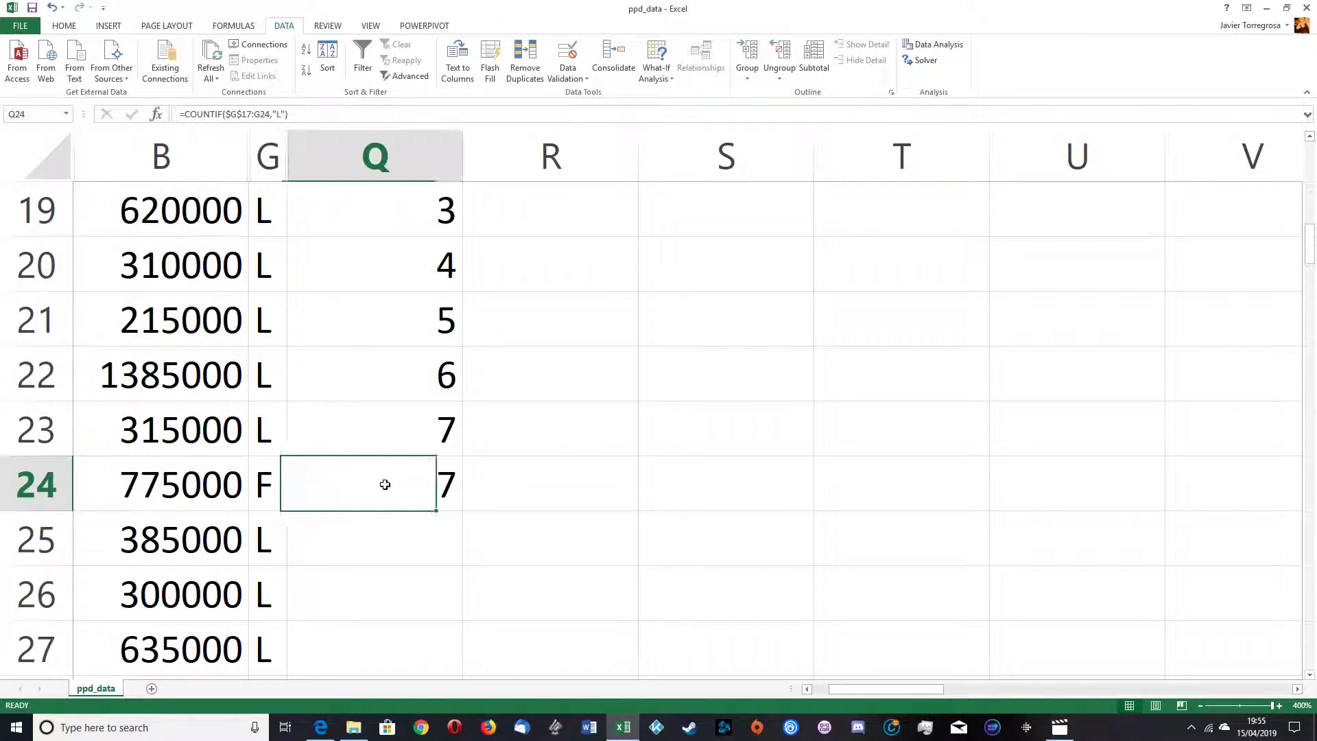
pyautogui.click(275, 490)
pyautogui.moveTo(260, 426); pyautogui.dragTo(264, 269)
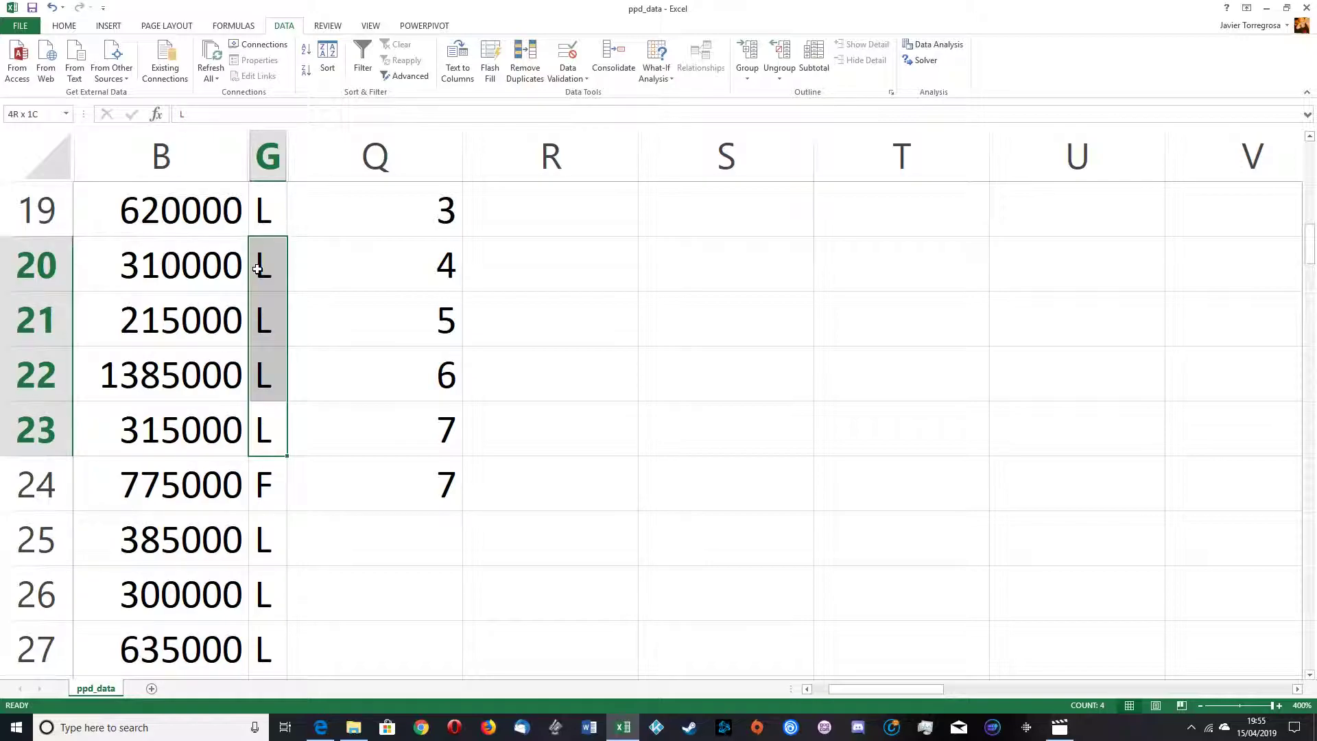
pyautogui.click(267, 357)
pyautogui.moveTo(275, 450); pyautogui.dragTo(270, 461)
pyautogui.click(270, 464)
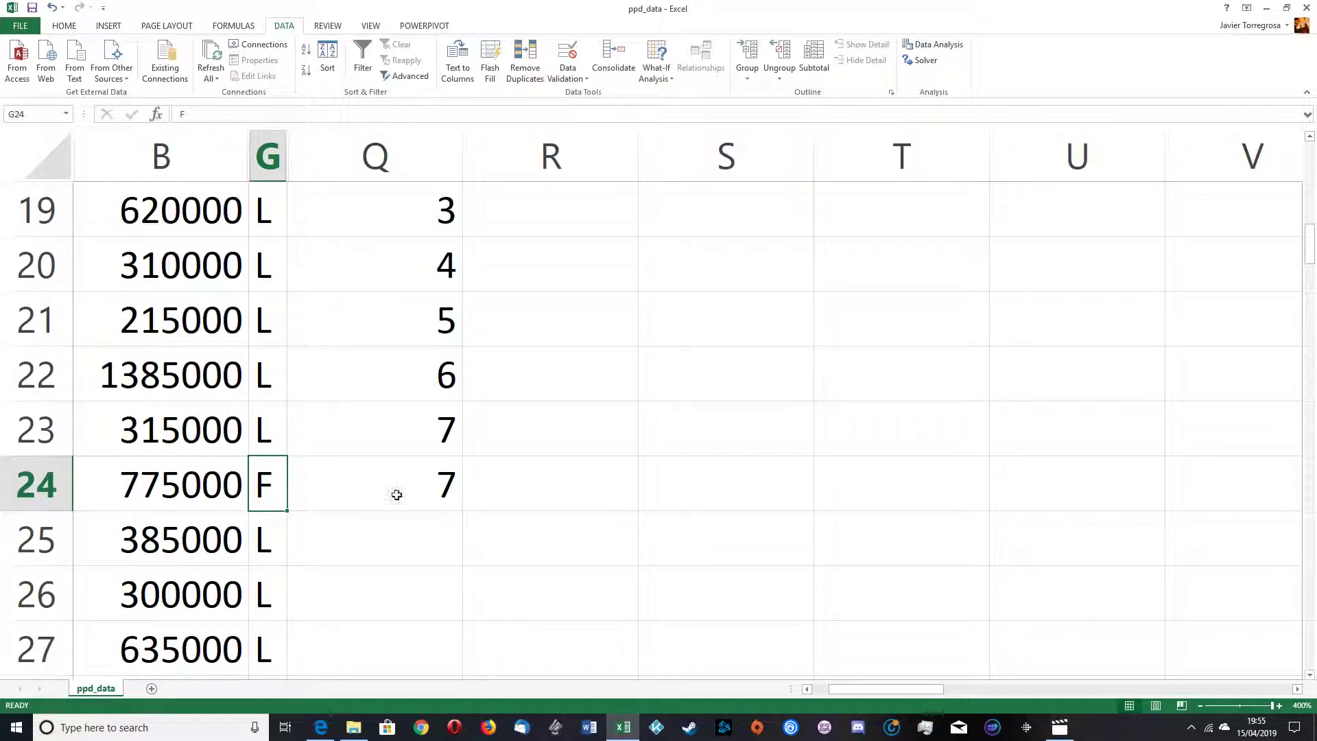
pyautogui.click(437, 486)
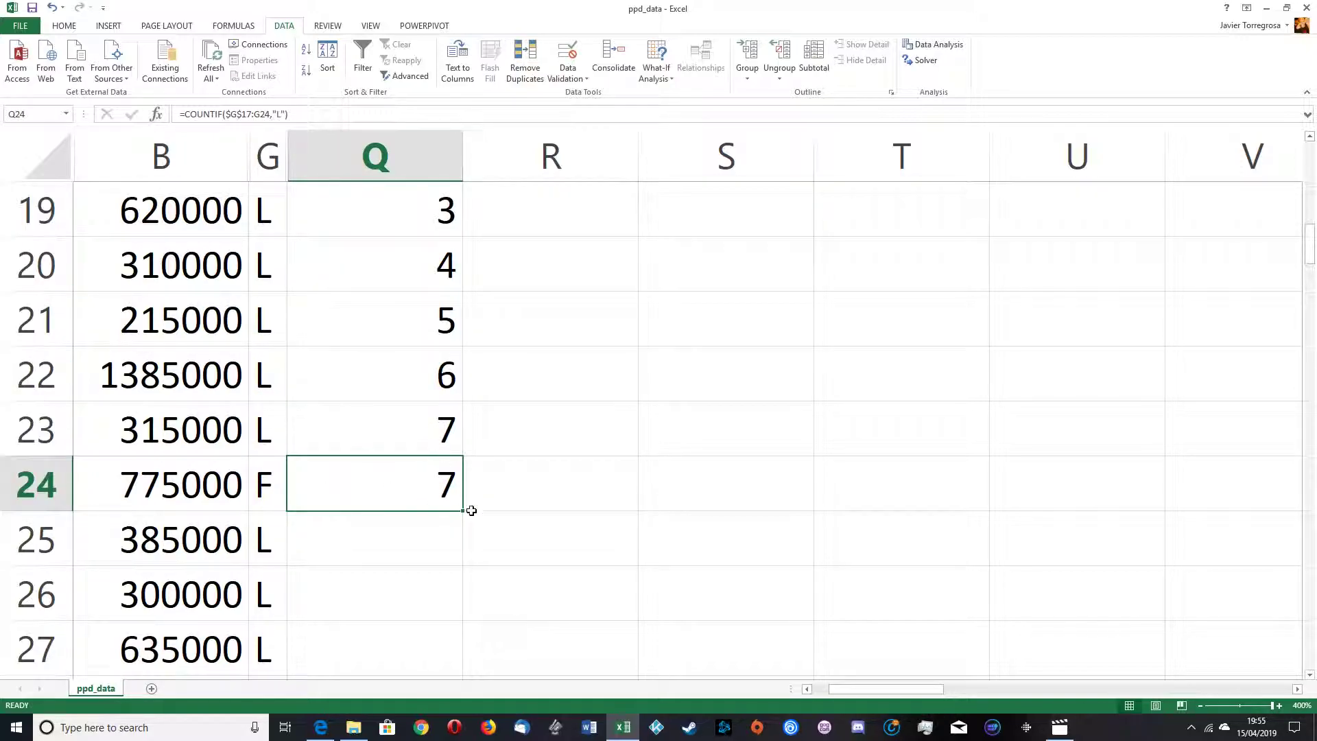
# Step: Fill the COUNTIF formula down column Q to the end of the data
pyautogui.moveTo(465, 513); pyautogui.dragTo(421, 544)
pyautogui.click(420, 544)
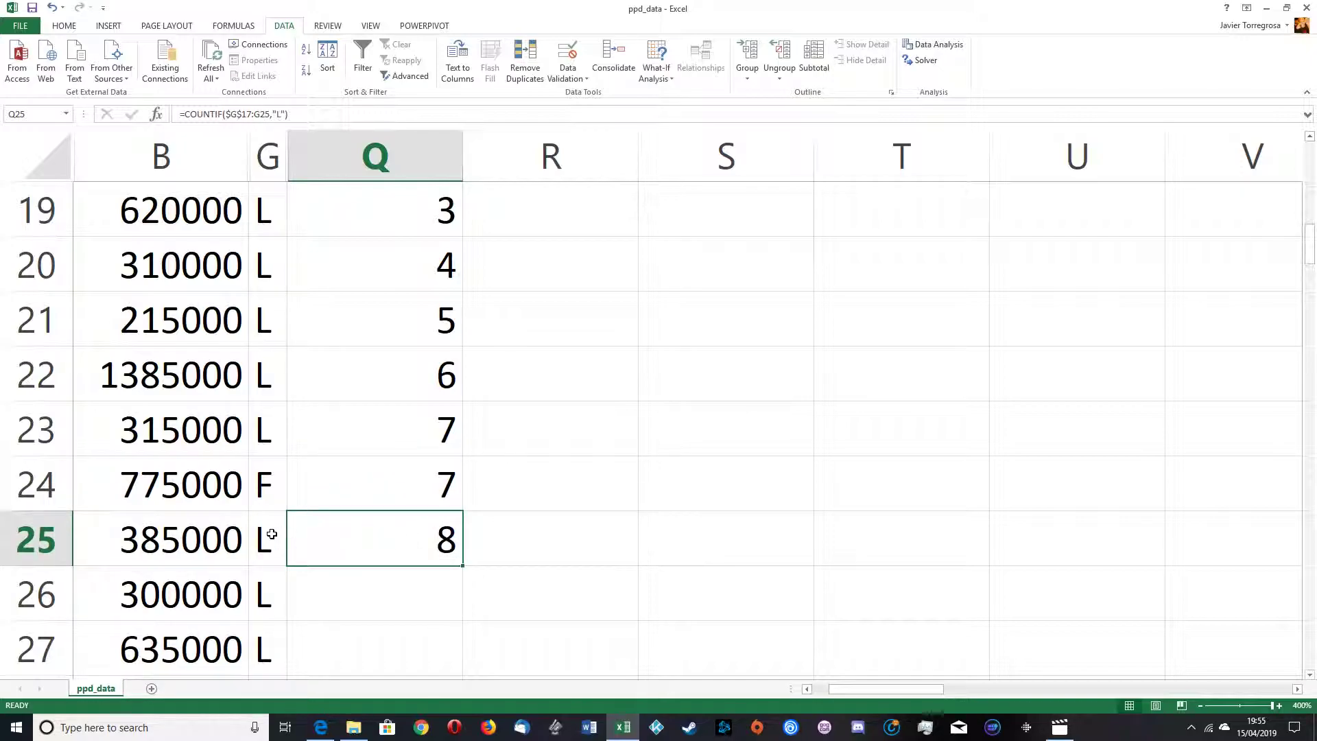
pyautogui.click(262, 546)
pyautogui.scroll(2, 261, 419)
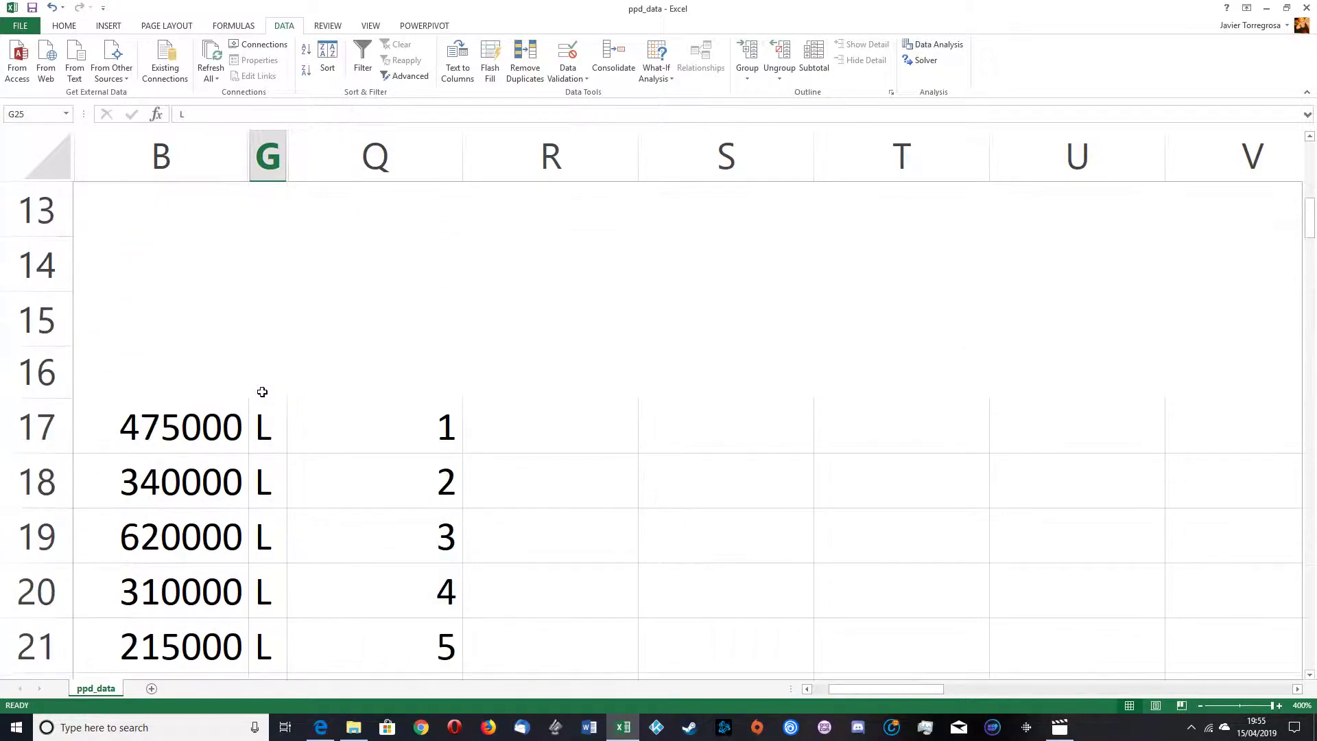
pyautogui.scroll(-10, 261, 425)
pyautogui.scroll(7, 357, 408)
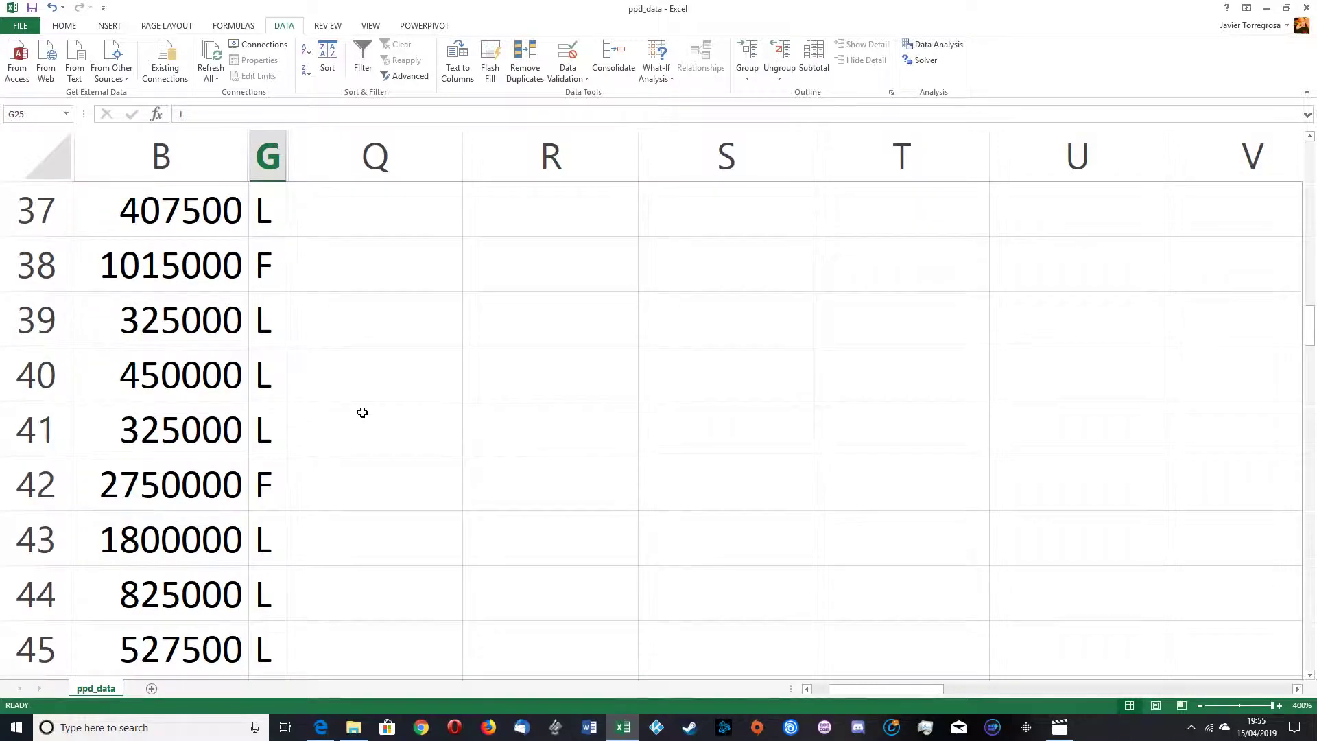
pyautogui.click(435, 383)
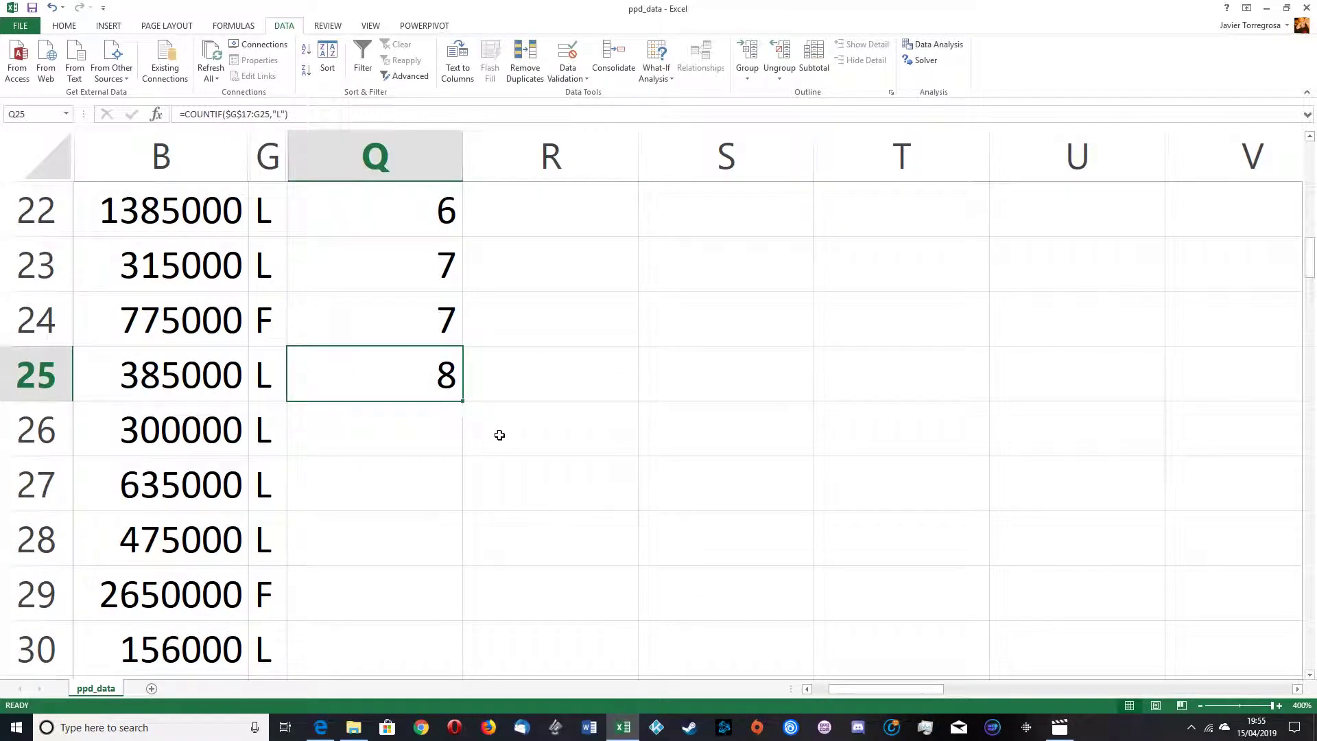
pyautogui.click(517, 370)
pyautogui.click(437, 375)
pyautogui.doubleClick(463, 399)
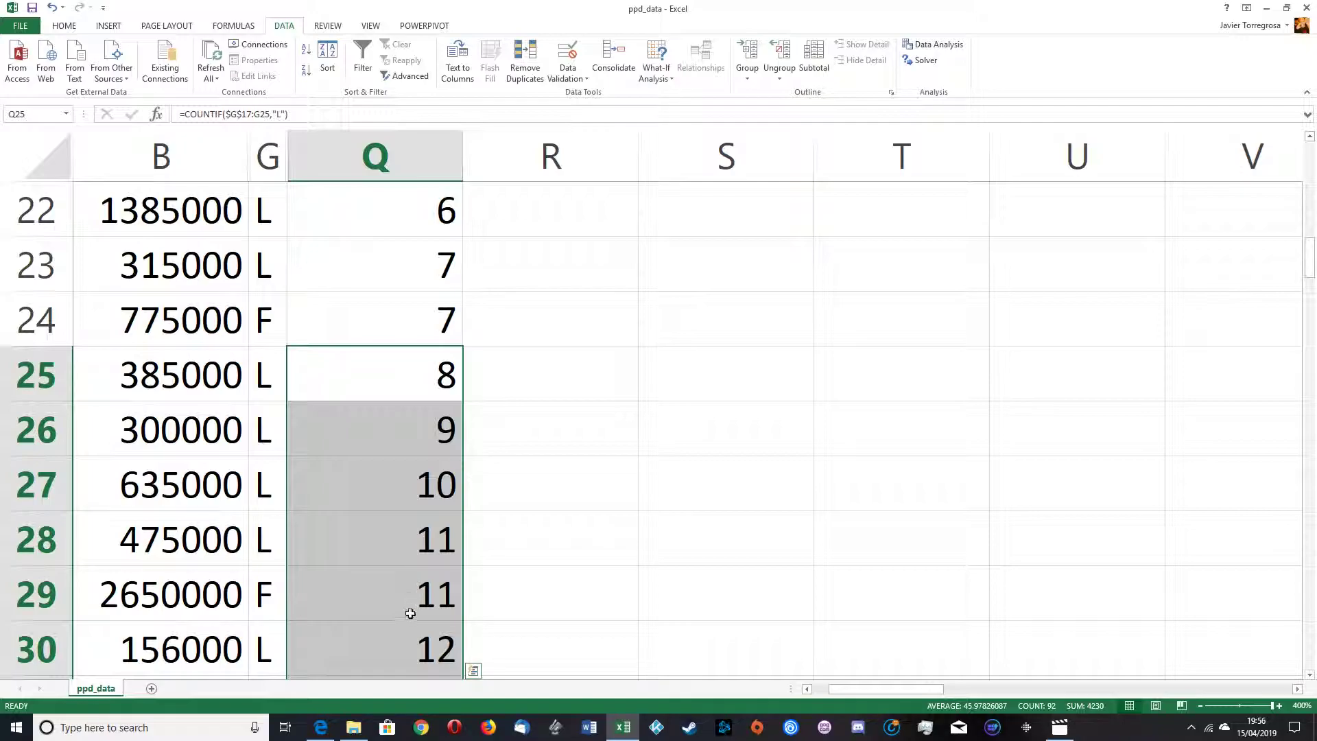
# Step: Review the running counts in column Q around rows 28 and 29
pyautogui.click(412, 617)
pyautogui.click(414, 544)
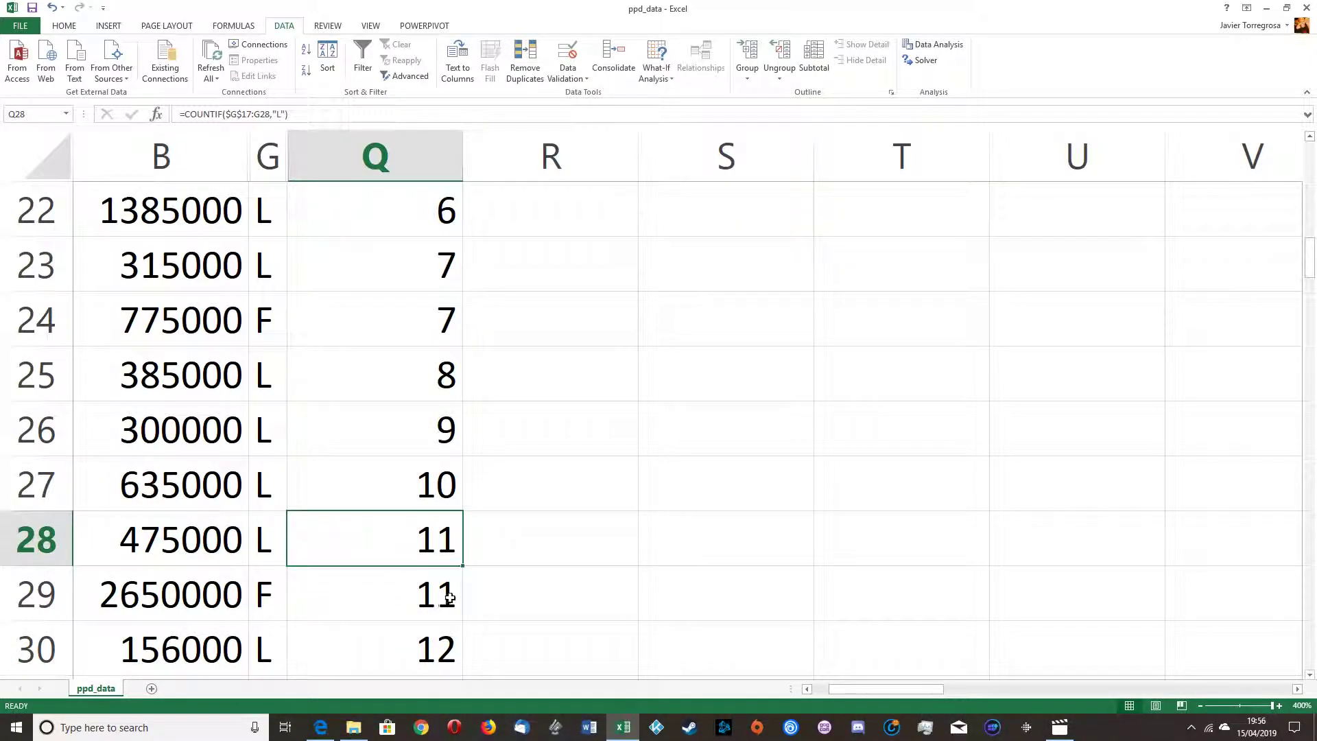
pyautogui.click(407, 590)
pyautogui.scroll(7, 384, 368)
pyautogui.scroll(-7, 394, 459)
pyautogui.scroll(2, 391, 460)
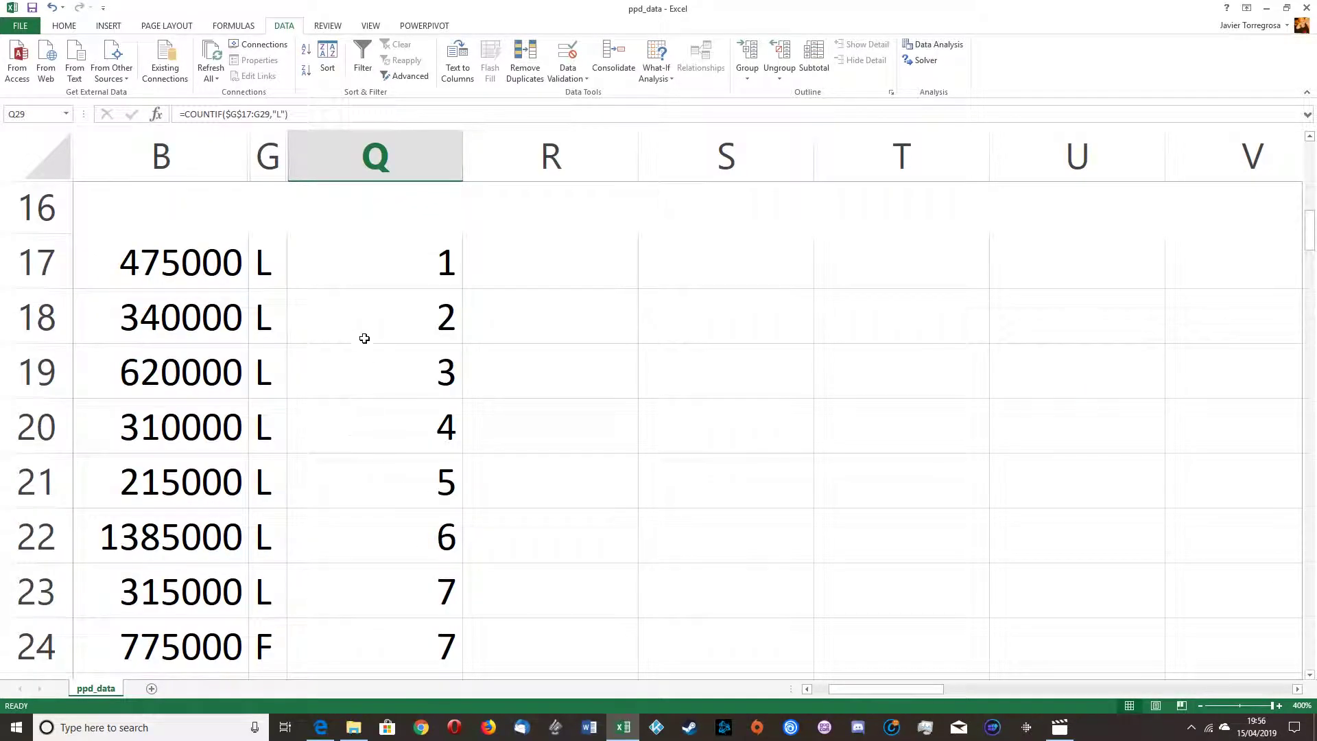
# Step: Wrap the COUNTIF formula in Q17 in an IF so it returns the count only when G17 equals "L", otherwise ""
pyautogui.click(362, 257)
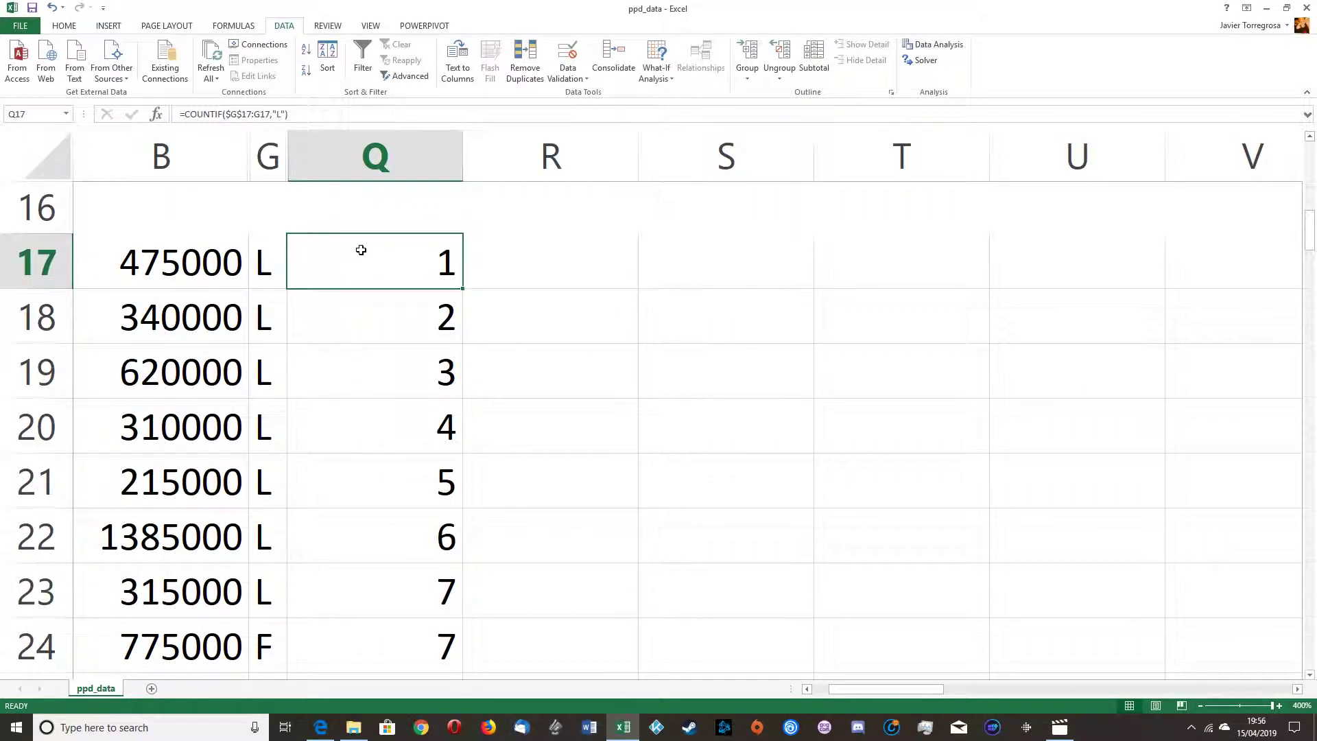
pyautogui.click(180, 113)
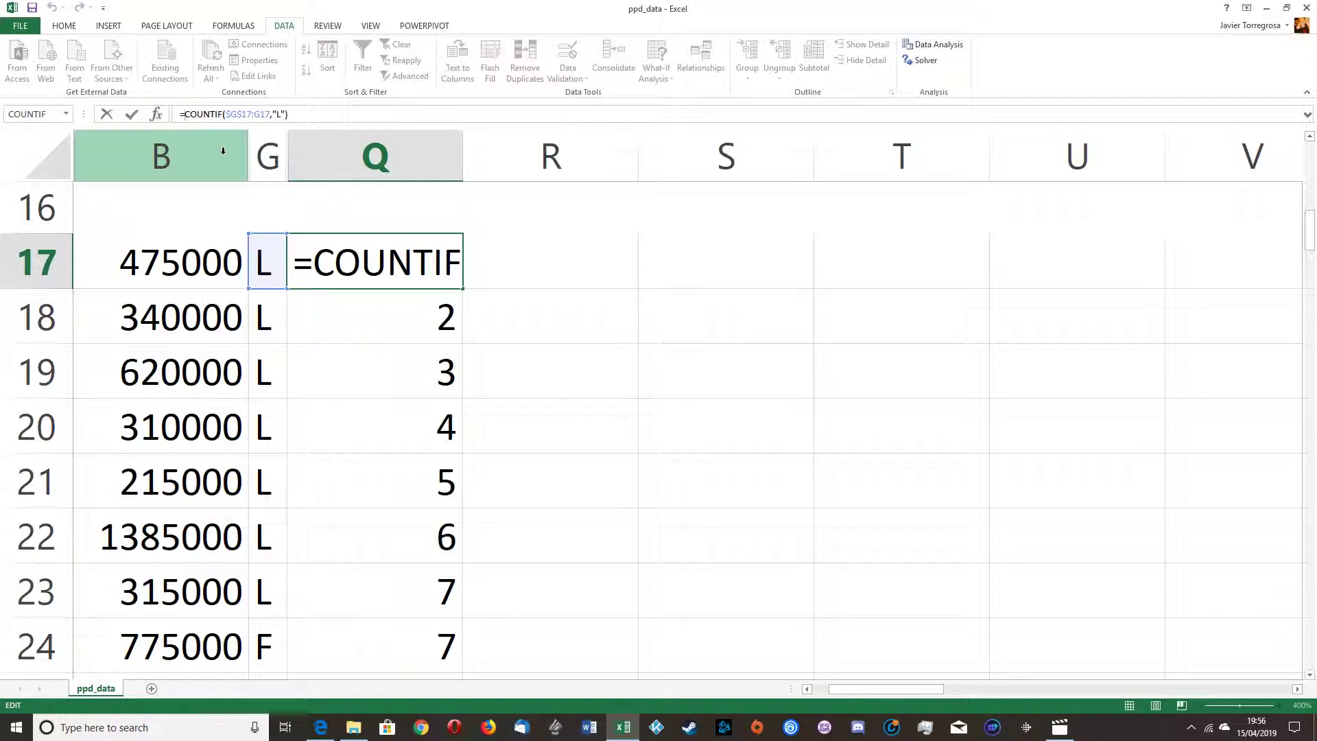
pyautogui.write('if(')
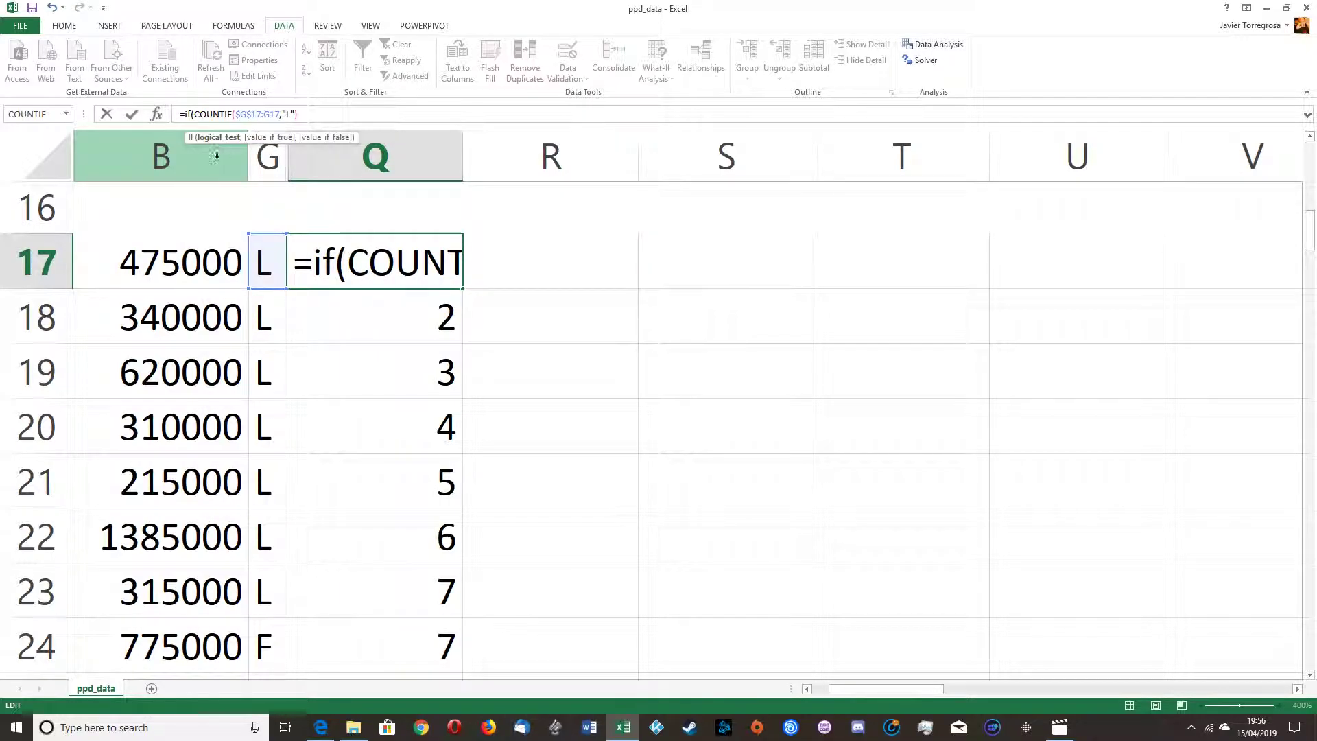
pyautogui.click(255, 256)
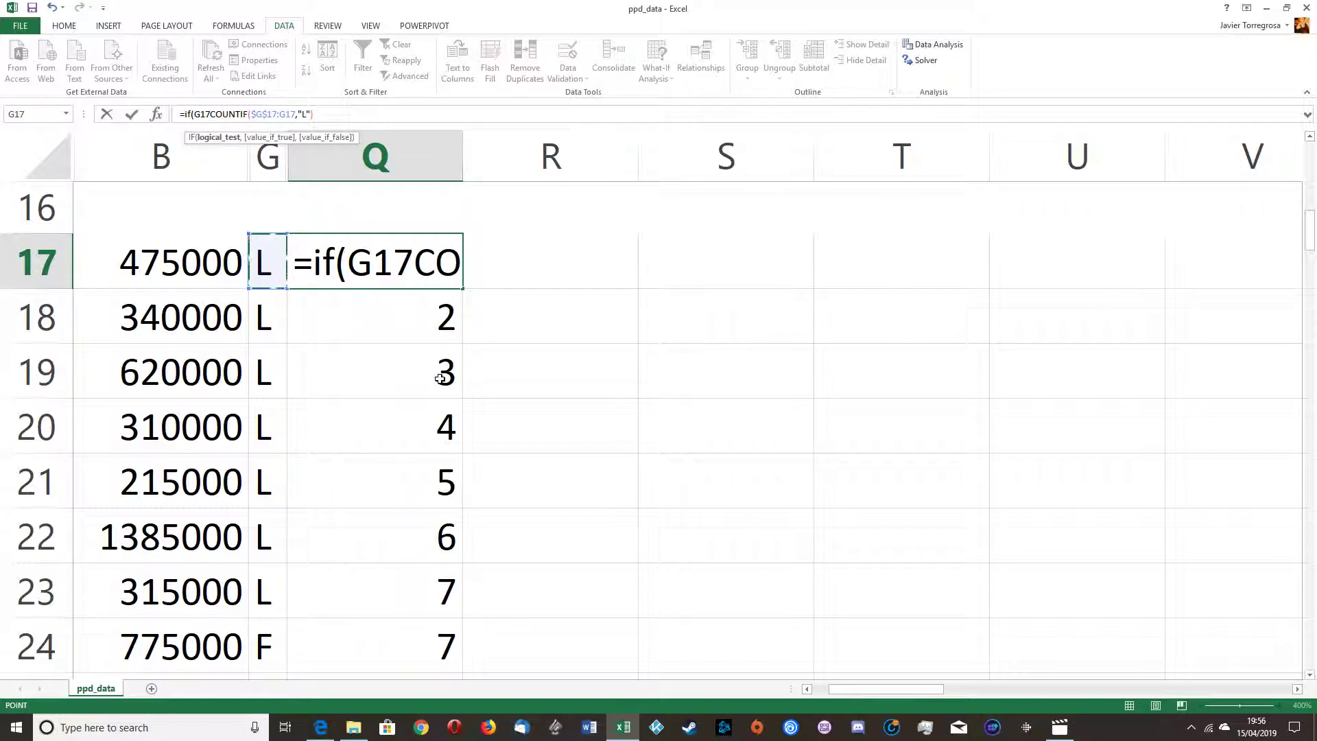
pyautogui.write('=')
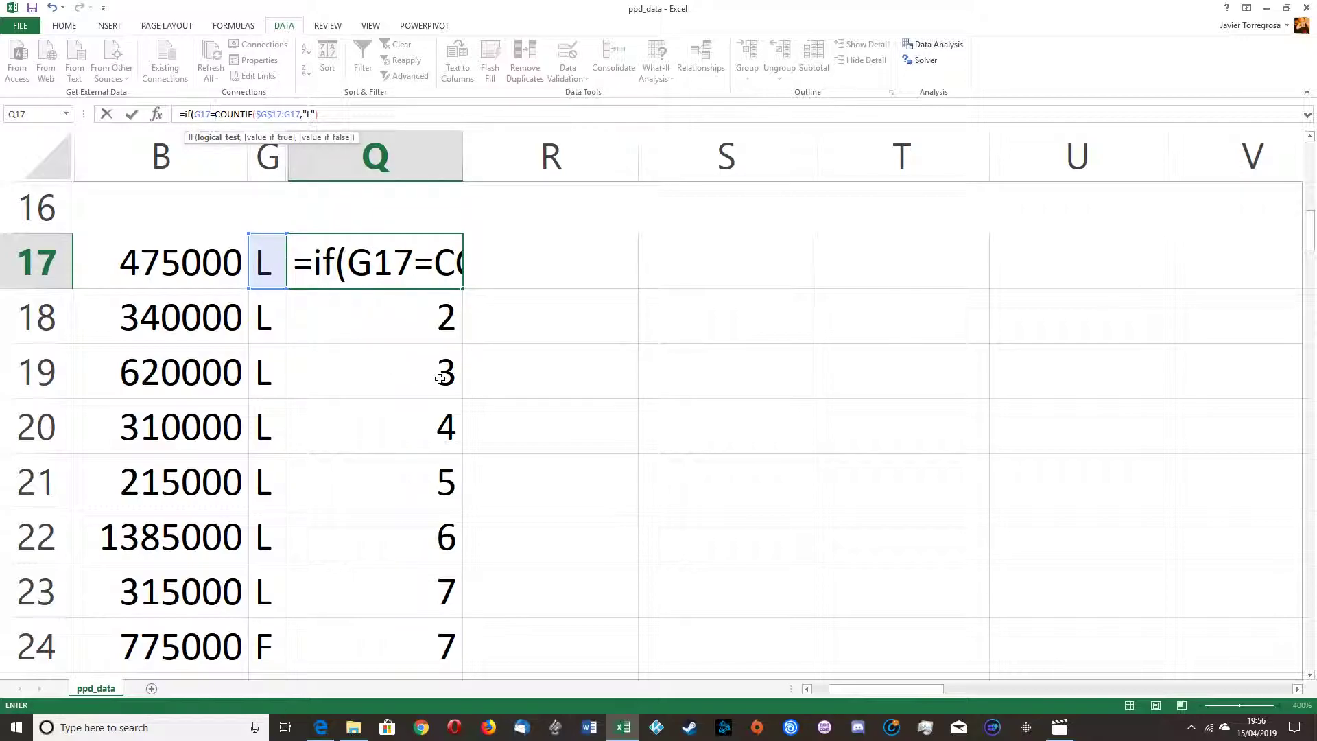
pyautogui.write('"')
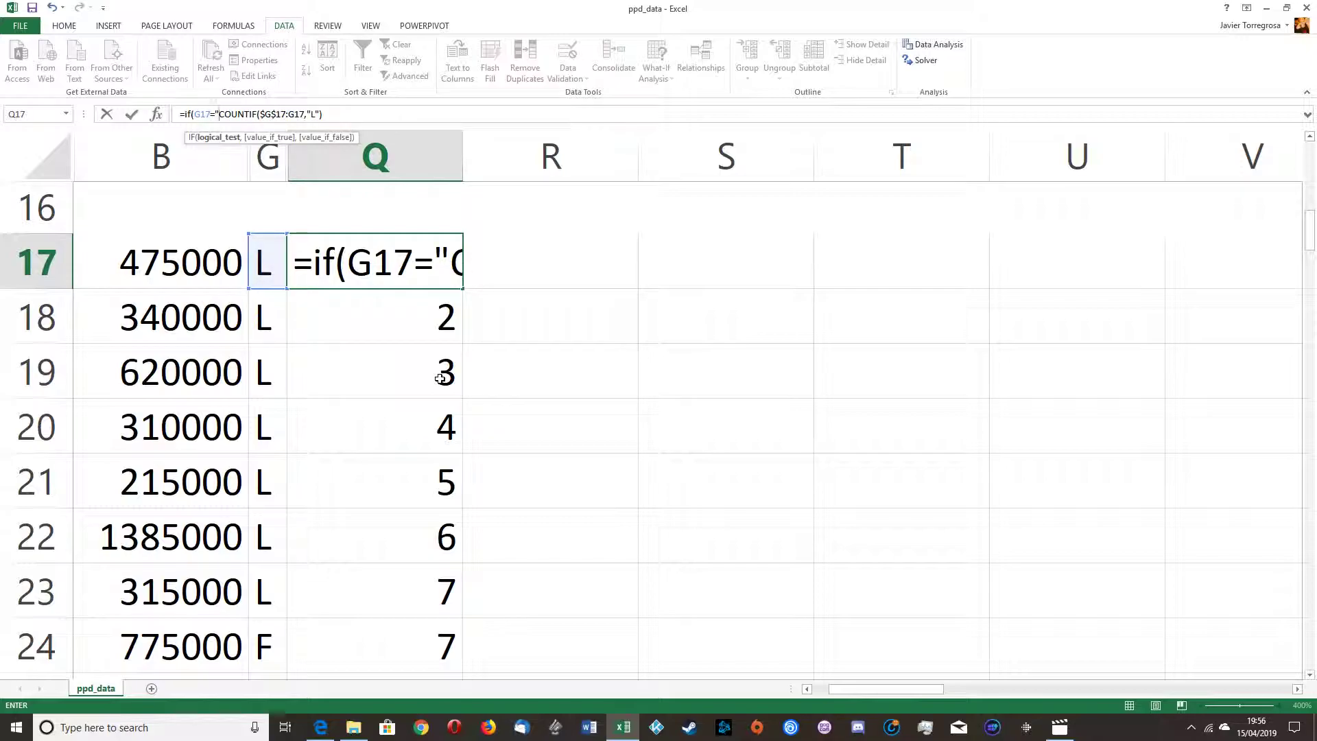
pyautogui.write('L"')
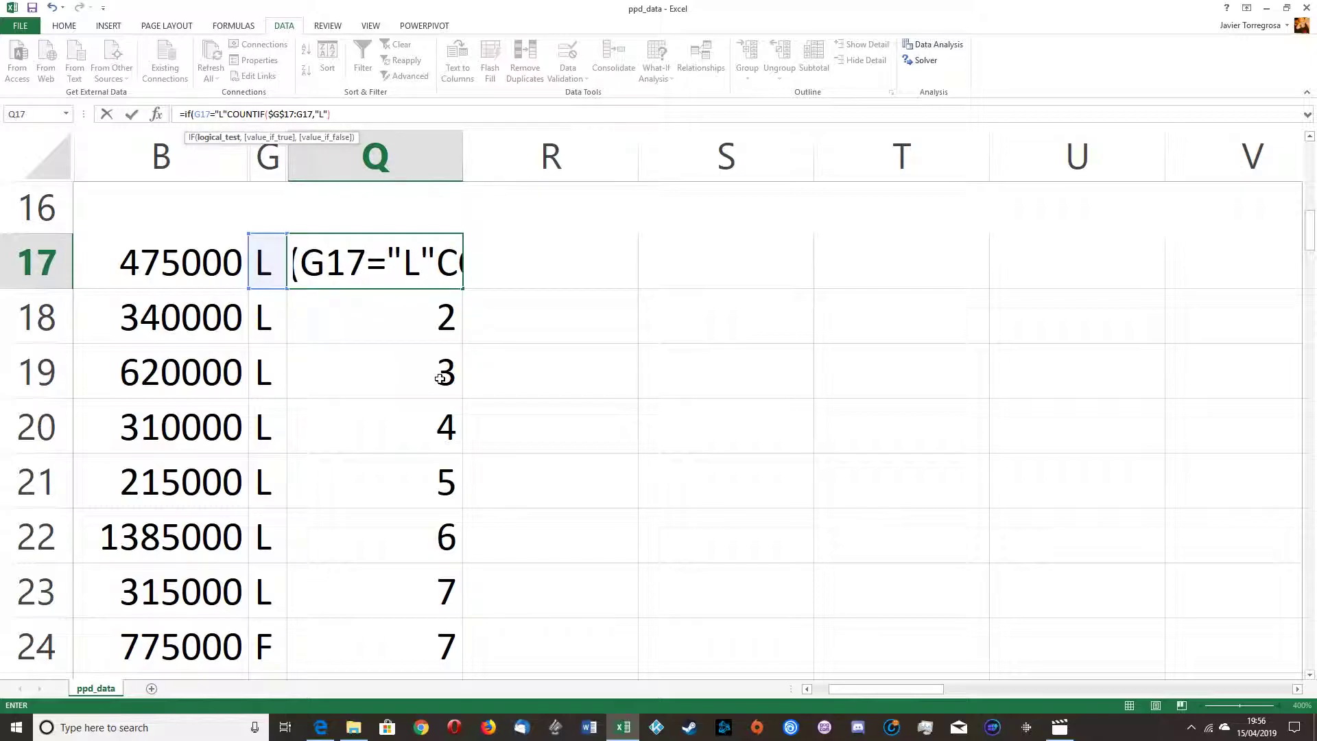
pyautogui.write(',')
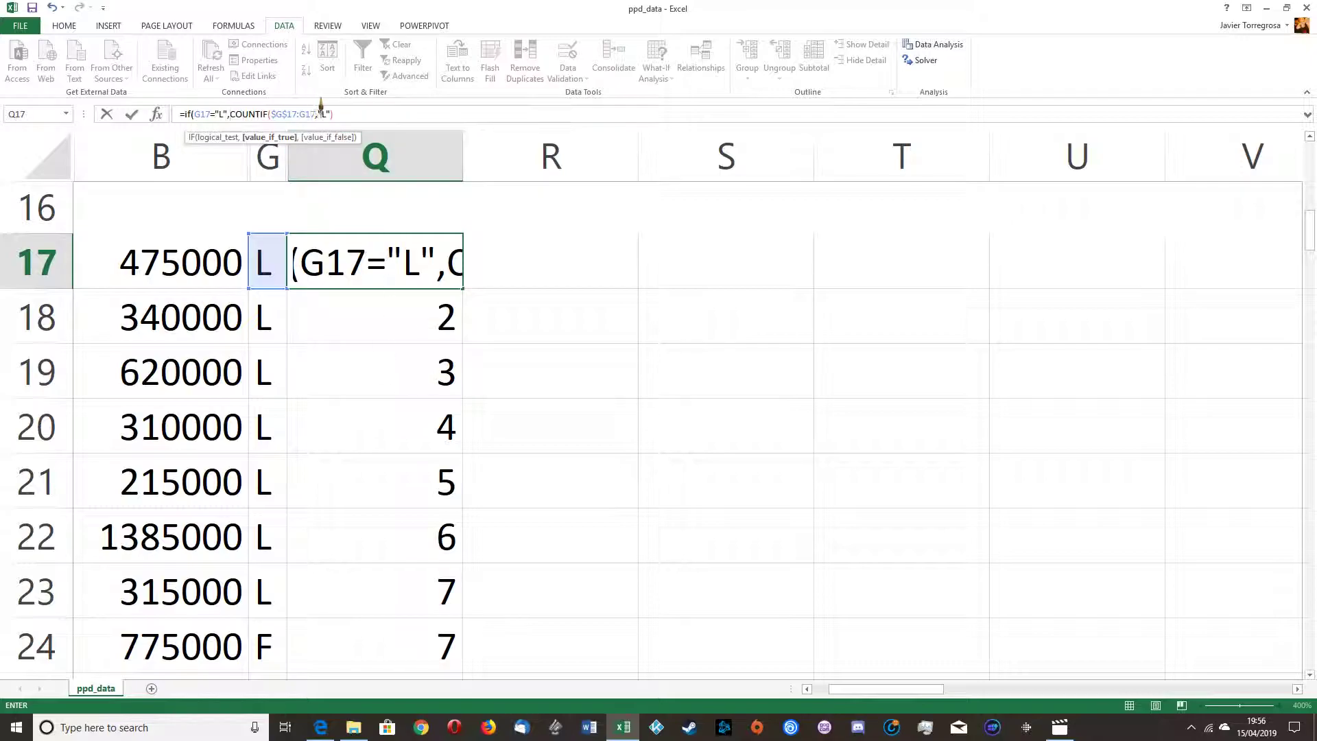
pyautogui.click(392, 114)
pyautogui.write(',""')
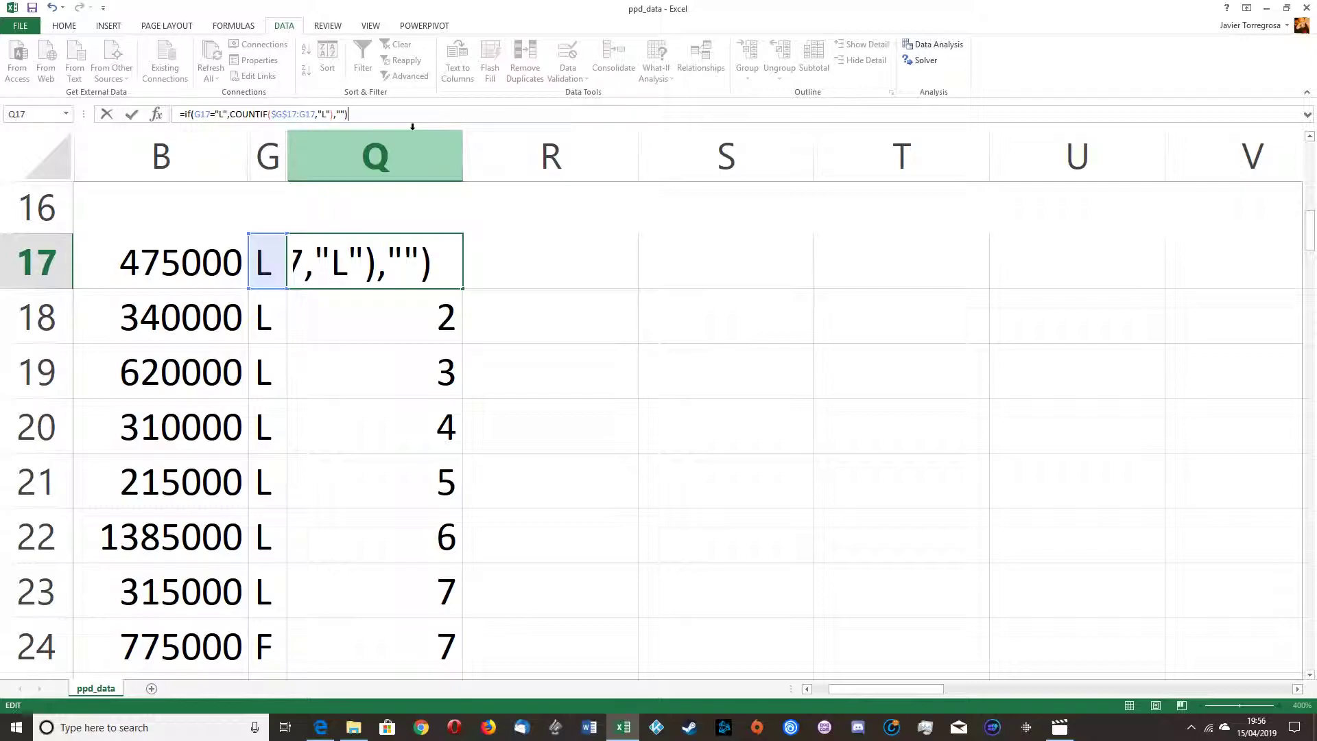
pyautogui.press('Return')
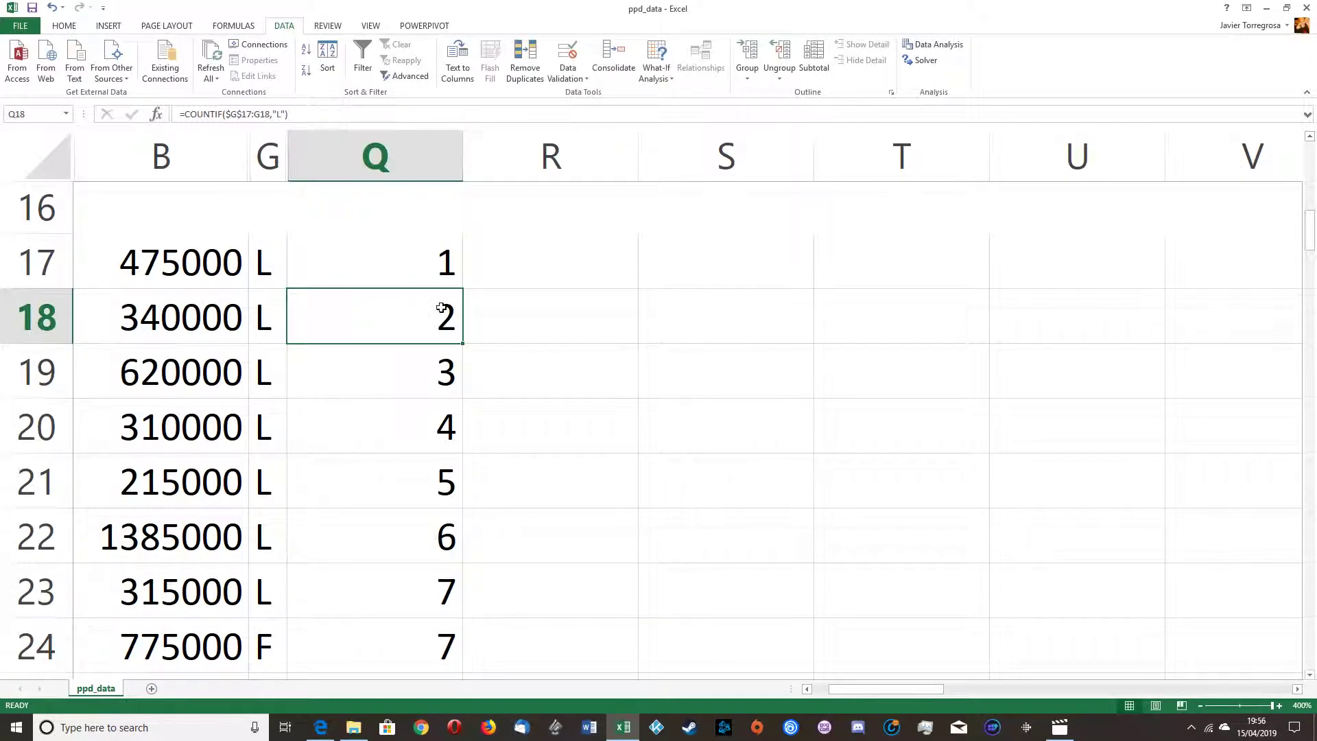
# Step: Enter sample nested parentheses () and then (()) in R17 as a demonstration
pyautogui.click(566, 285)
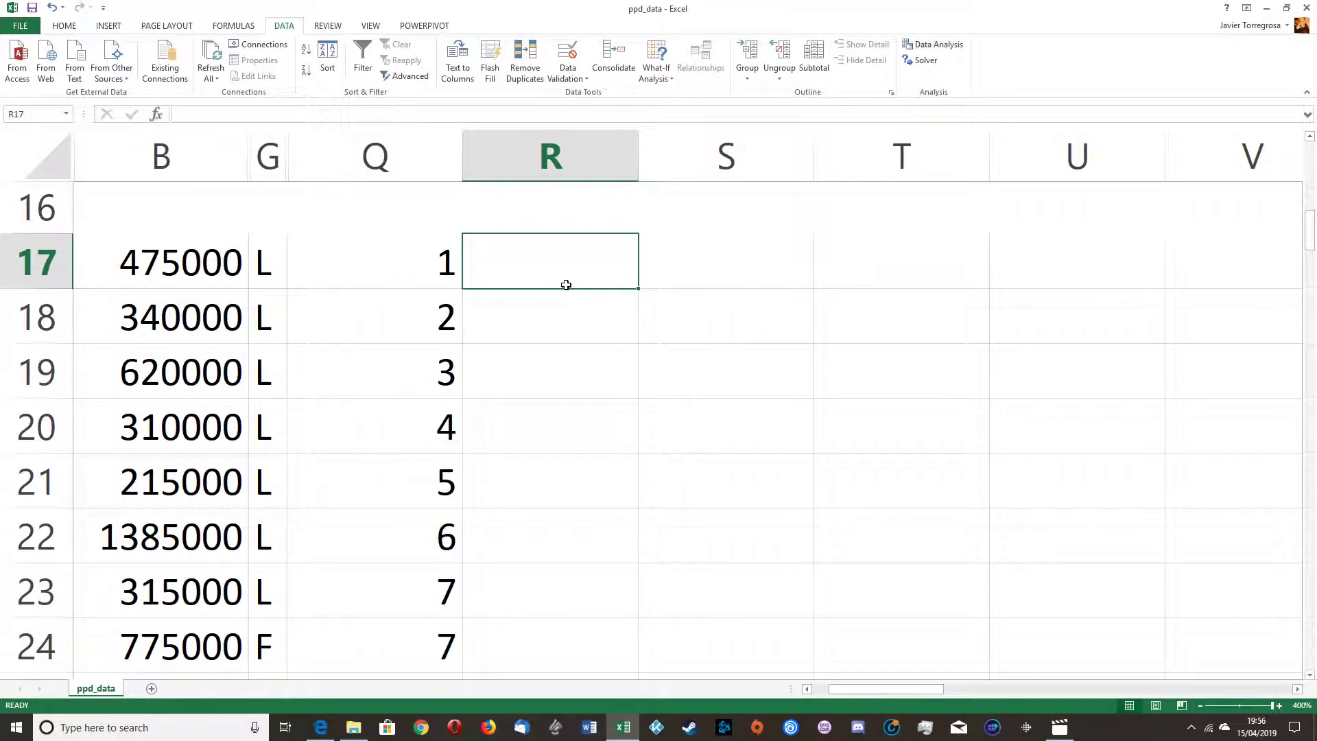
pyautogui.write('()')
pyautogui.press('Return')
pyautogui.click(566, 285)
pyautogui.write('(())')
pyautogui.press('Return')
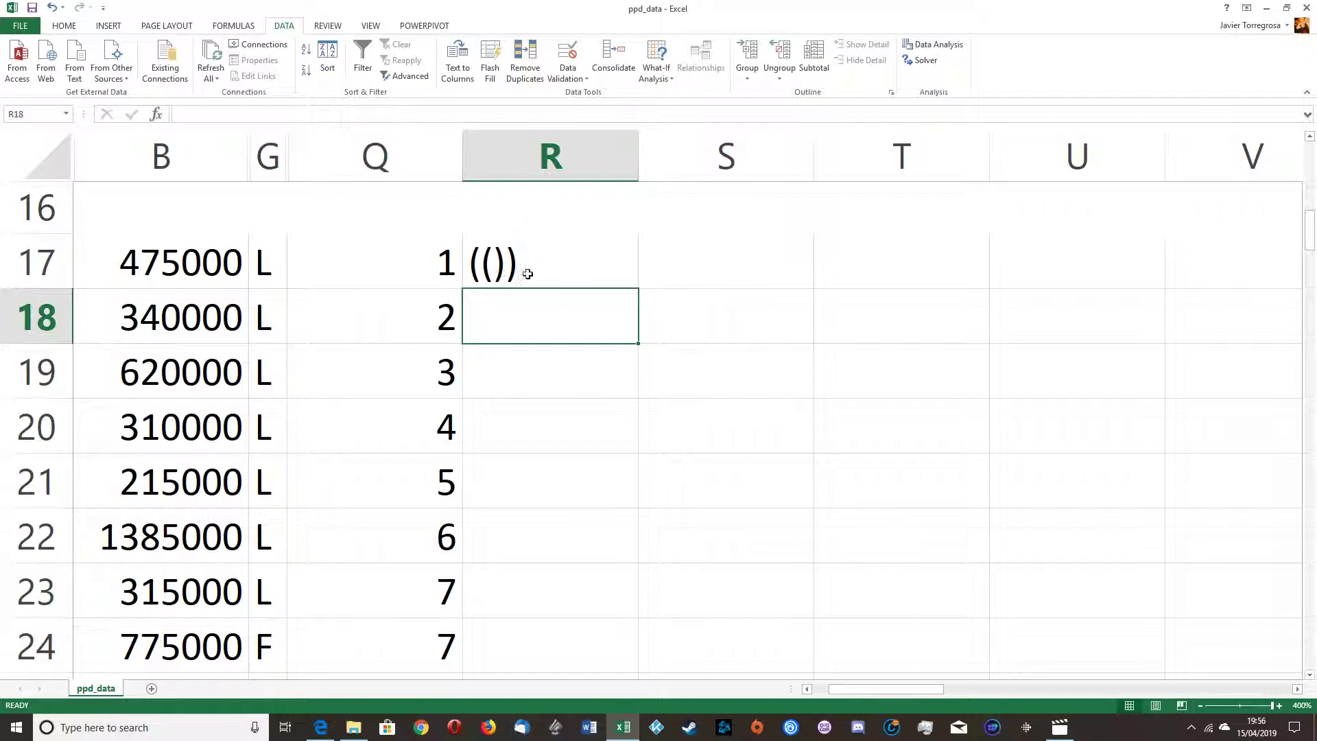
# Step: Edit the R17 demo text to ((ONE IN SIDE)OVER HER), then clear cell R17
pyautogui.click(493, 264)
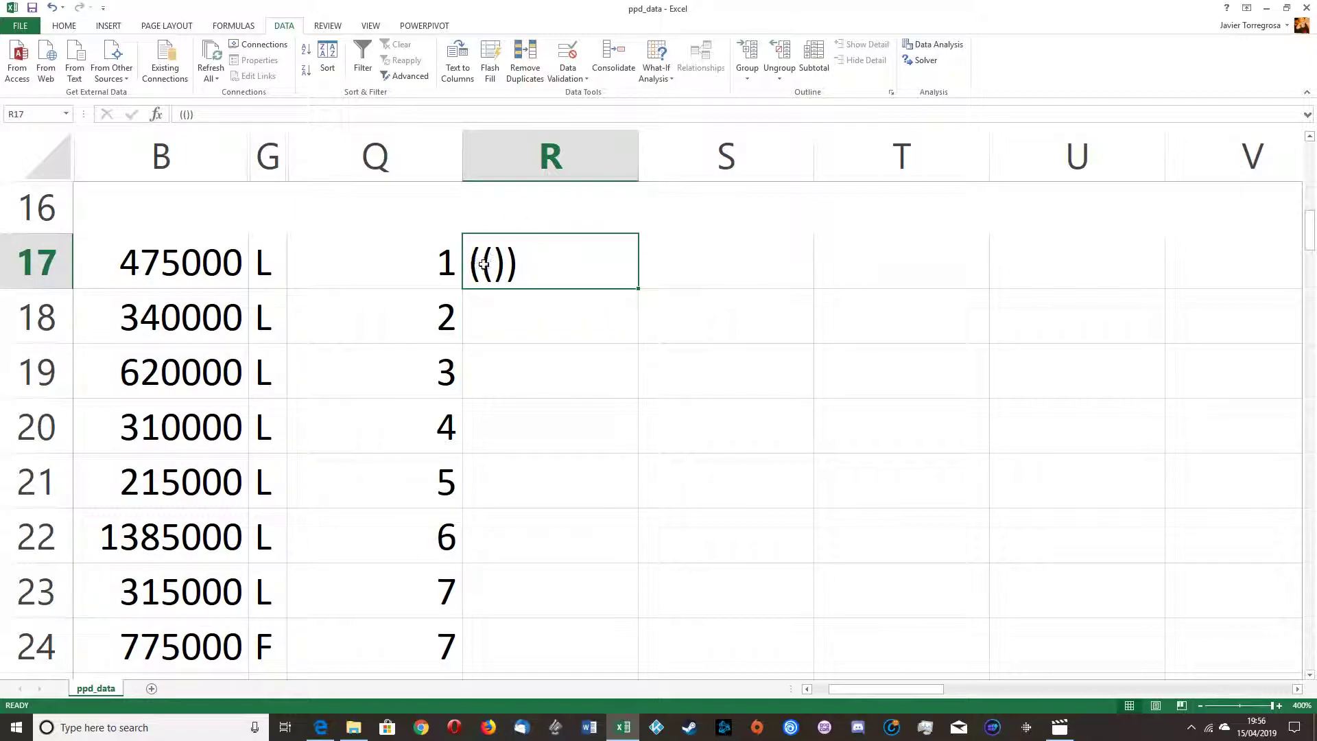
pyautogui.click(189, 115)
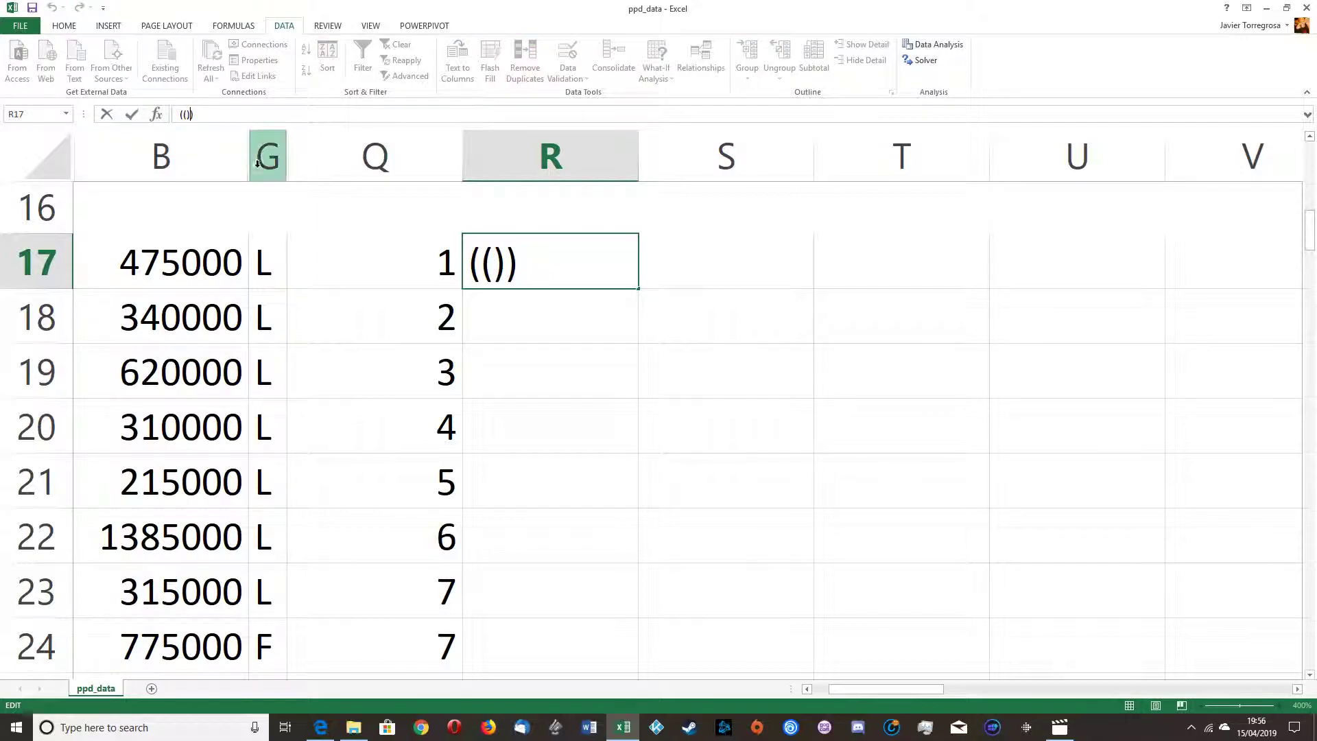
pyautogui.write('ONE I')
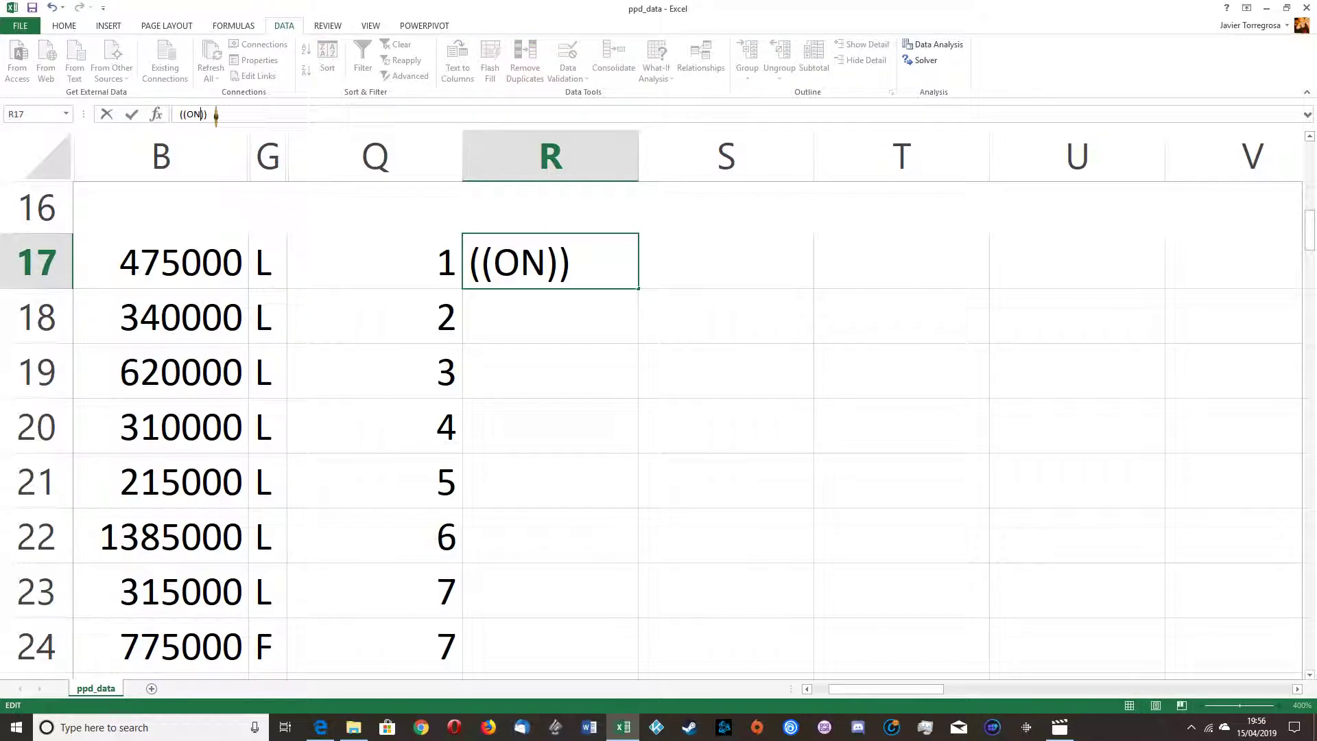
pyautogui.press('Left')
pyautogui.write('N S')
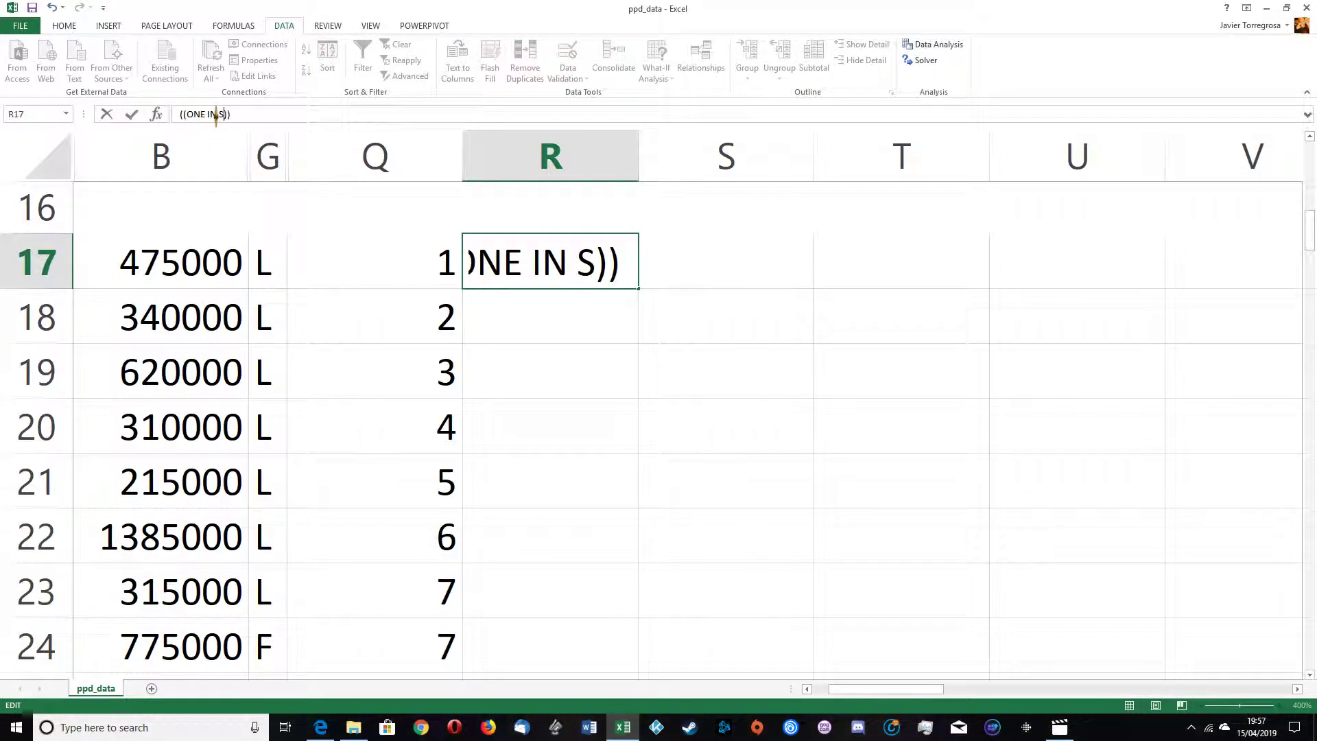
pyautogui.write('IDE')
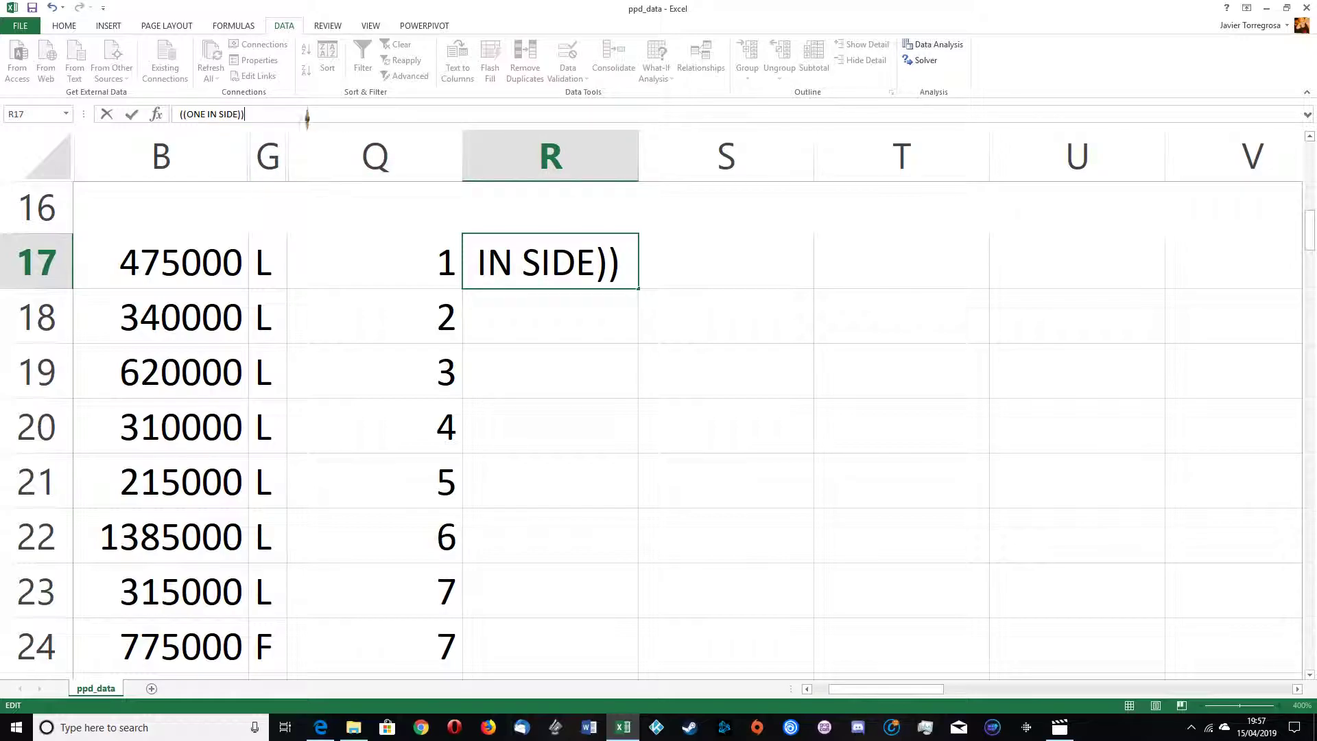
pyautogui.moveTo(244, 114); pyautogui.dragTo(176, 114)
pyautogui.click(245, 114)
pyautogui.write('OTHER')
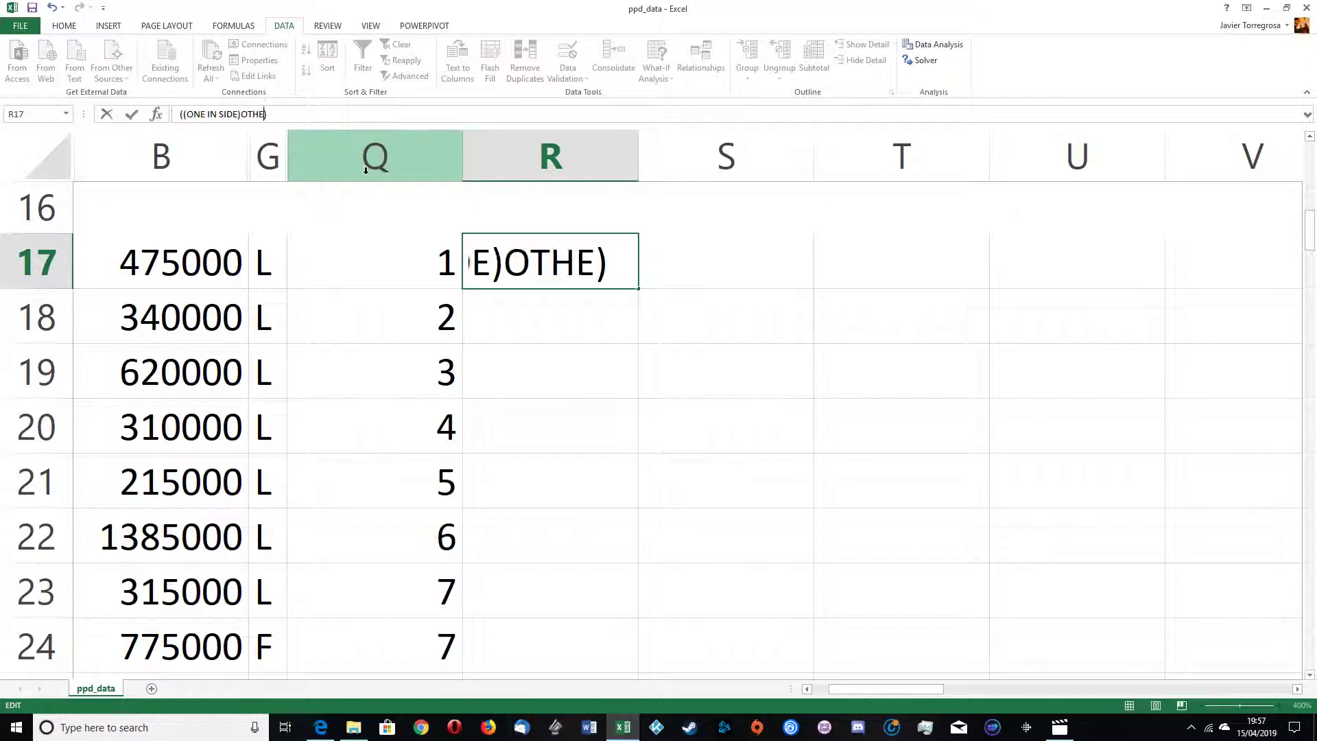
pyautogui.press('BackSpace')
pyautogui.press('BackSpace')
pyautogui.press('BackSpace')
pyautogui.press('BackSpace')
pyautogui.write('VER E')
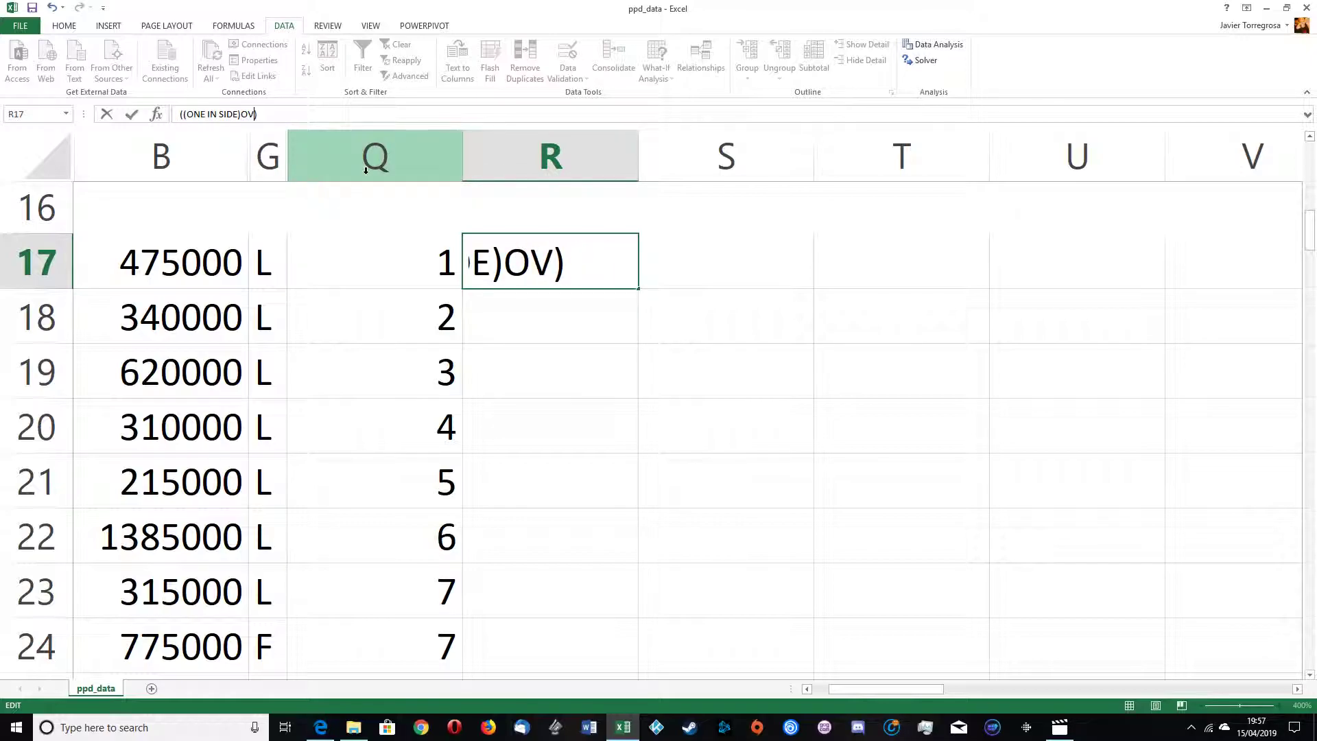
pyautogui.press('BackSpace')
pyautogui.write('HERE')
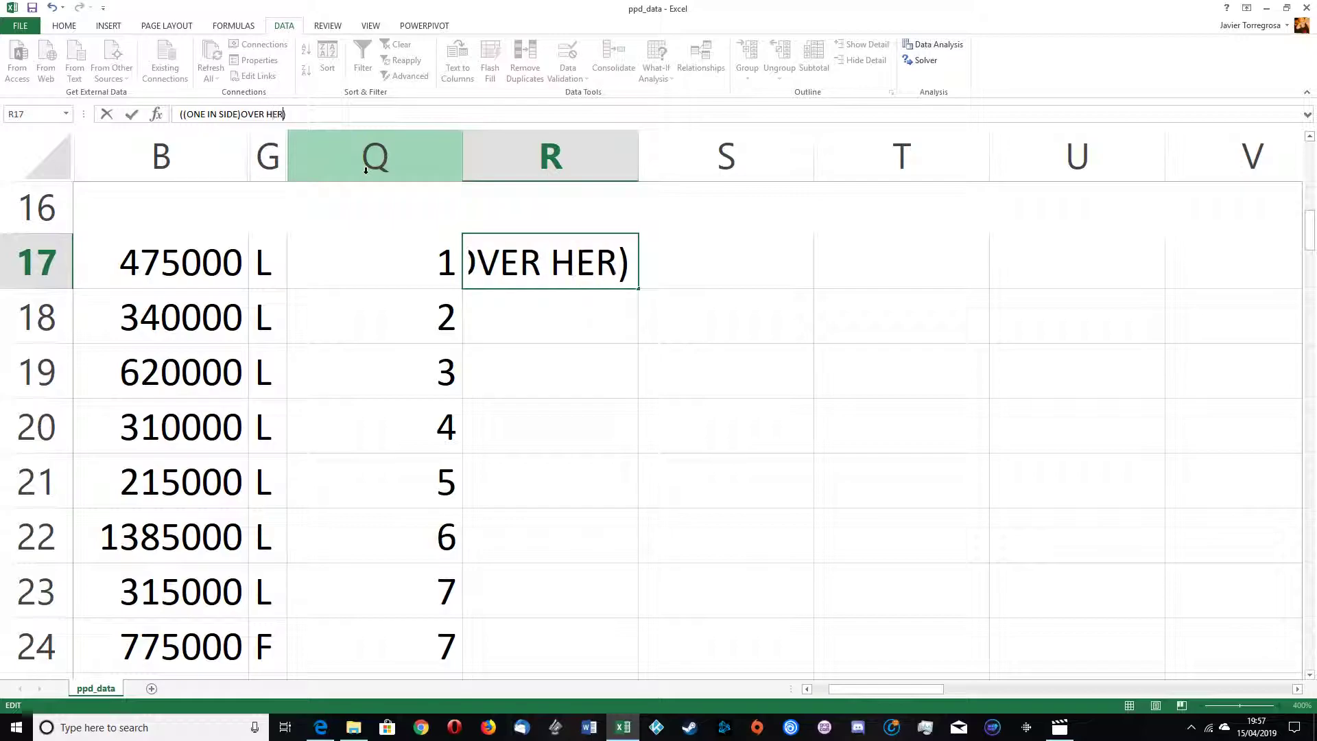
pyautogui.press('Return')
pyautogui.press('Up')
pyautogui.press('Delete')
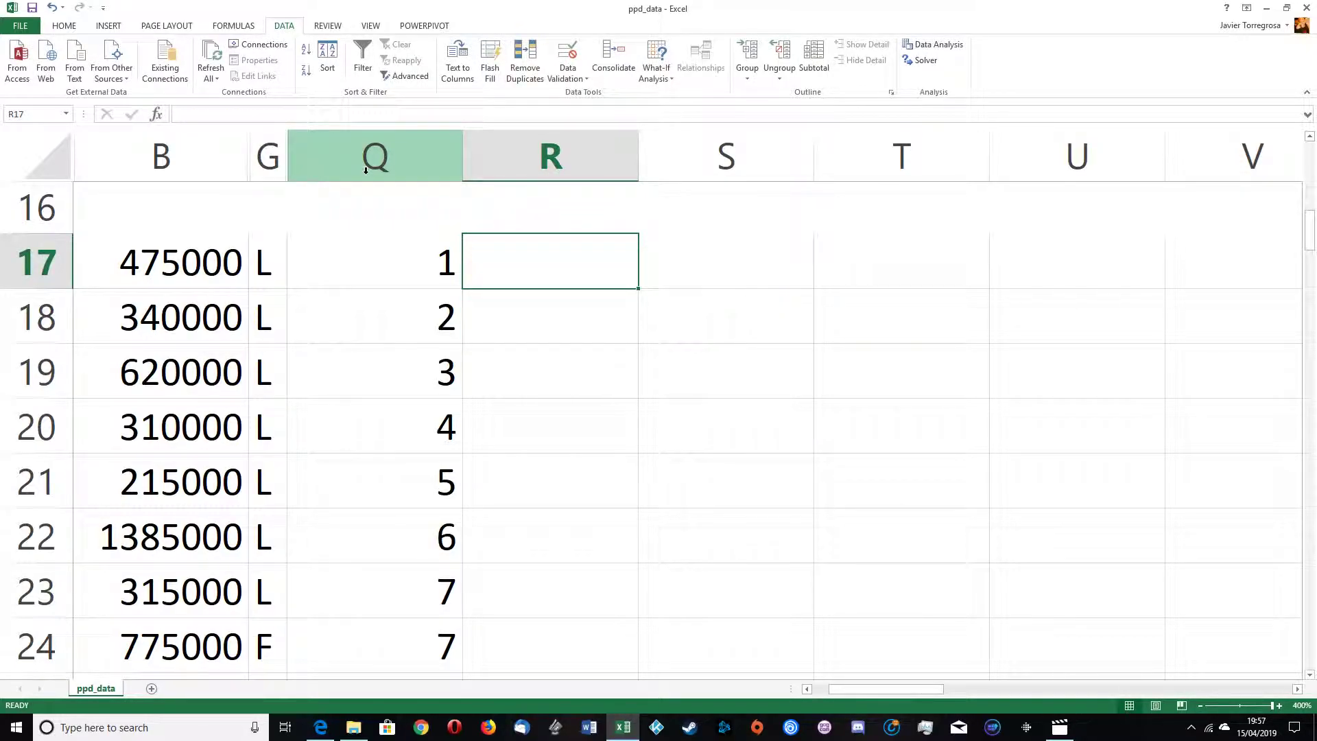
# Step: Fill the IF formula from Q17 down column Q to the end of the data
pyautogui.click(391, 248)
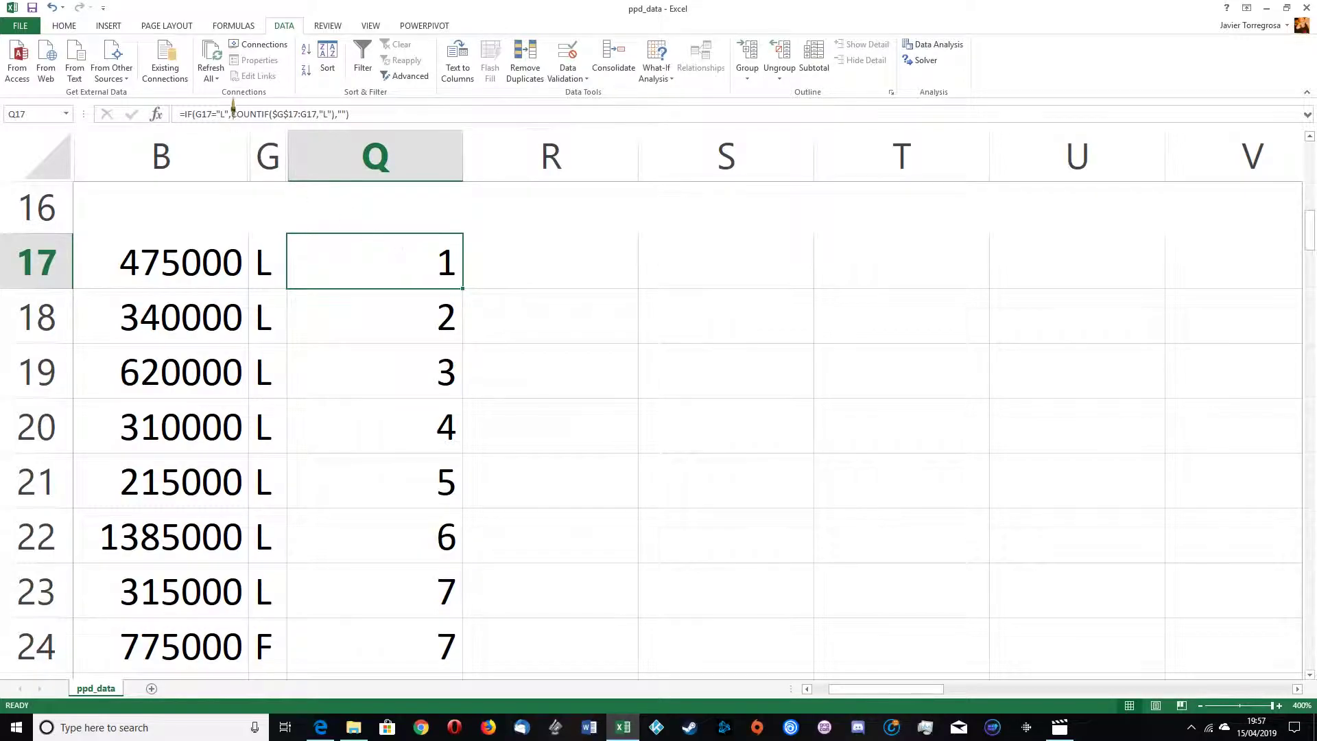
pyautogui.click(218, 113)
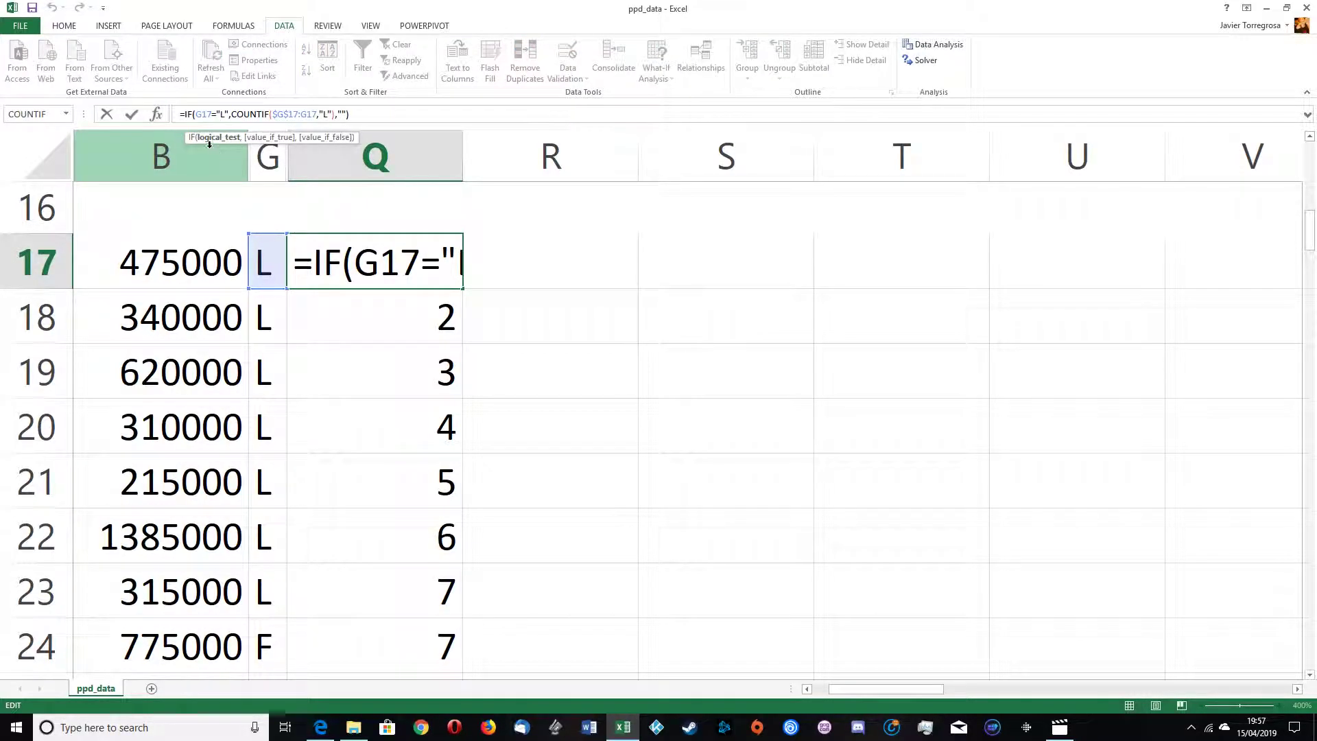
pyautogui.click(131, 113)
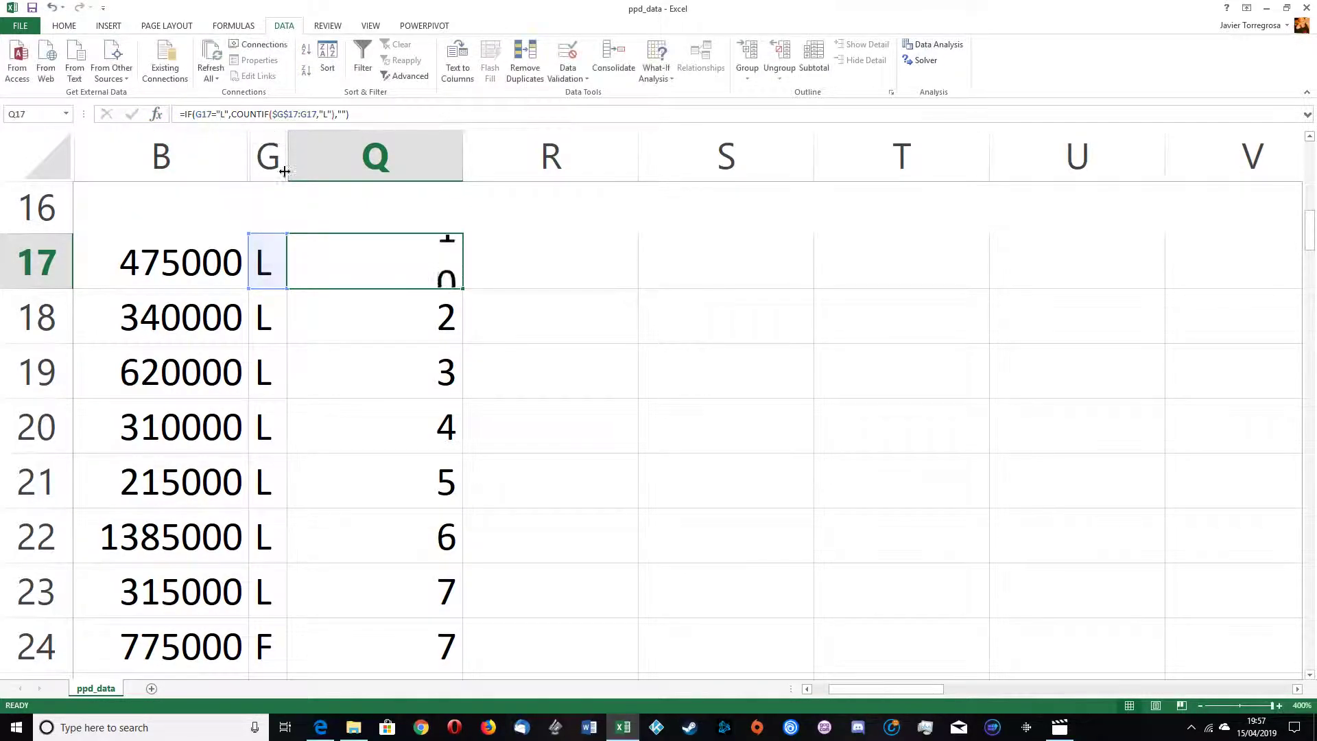
pyautogui.doubleClick(463, 288)
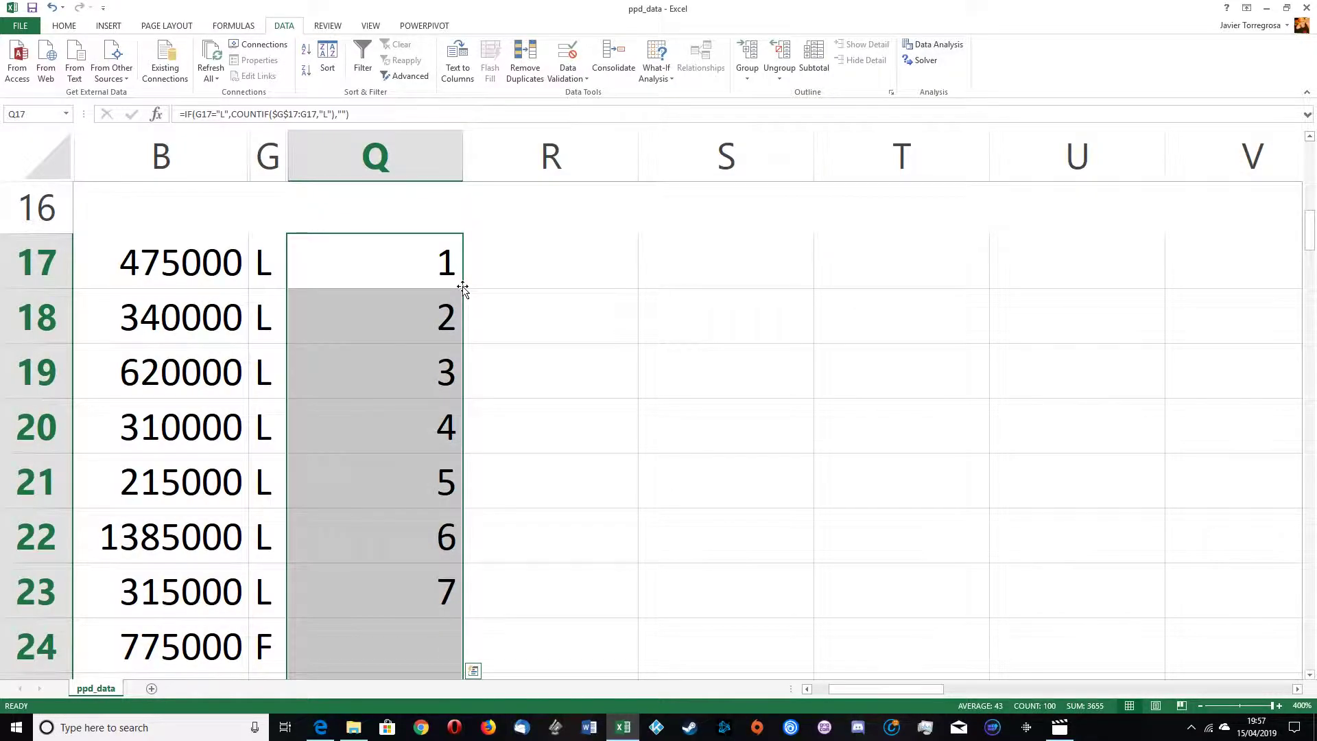
# Step: Check the column Q results beside the F rows around rows 24 and 29
pyautogui.scroll(2, 496, 432)
pyautogui.scroll(-2, 488, 429)
pyautogui.click(484, 426)
pyautogui.scroll(-2, 481, 432)
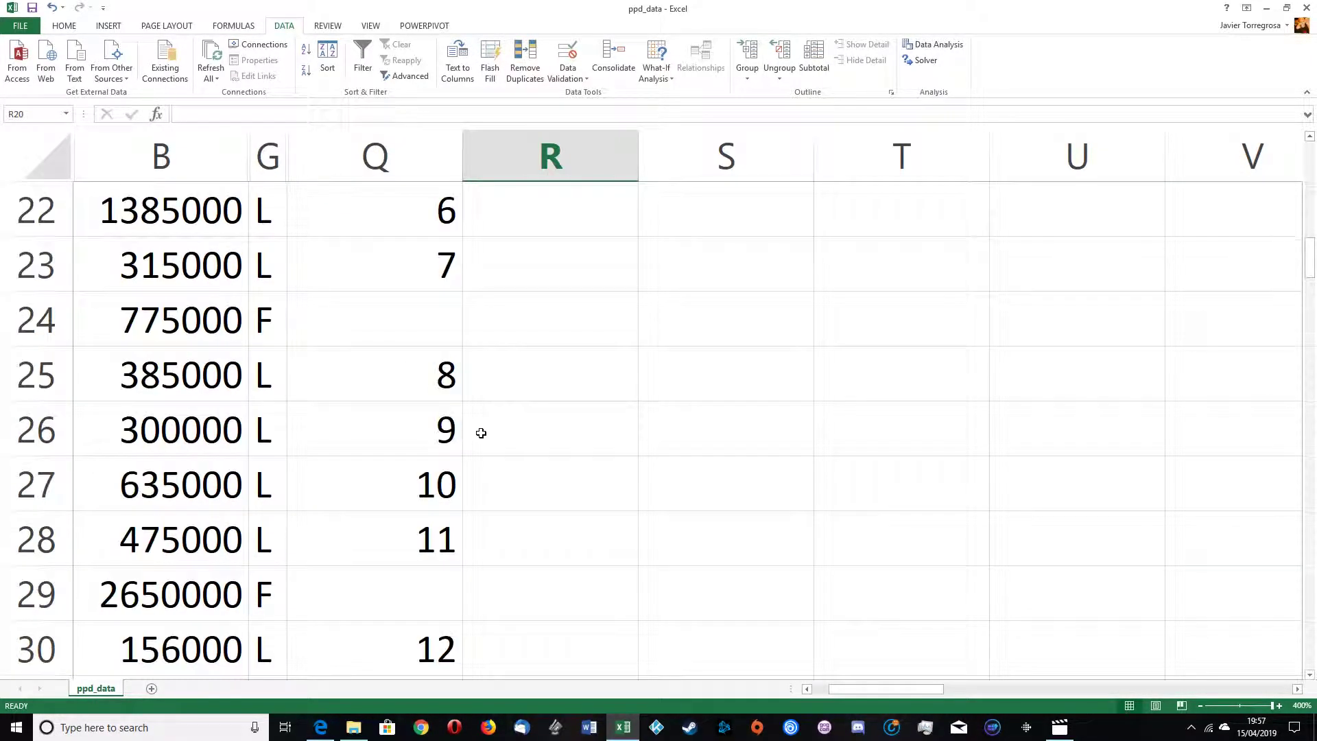
pyautogui.moveTo(399, 280); pyautogui.dragTo(402, 368)
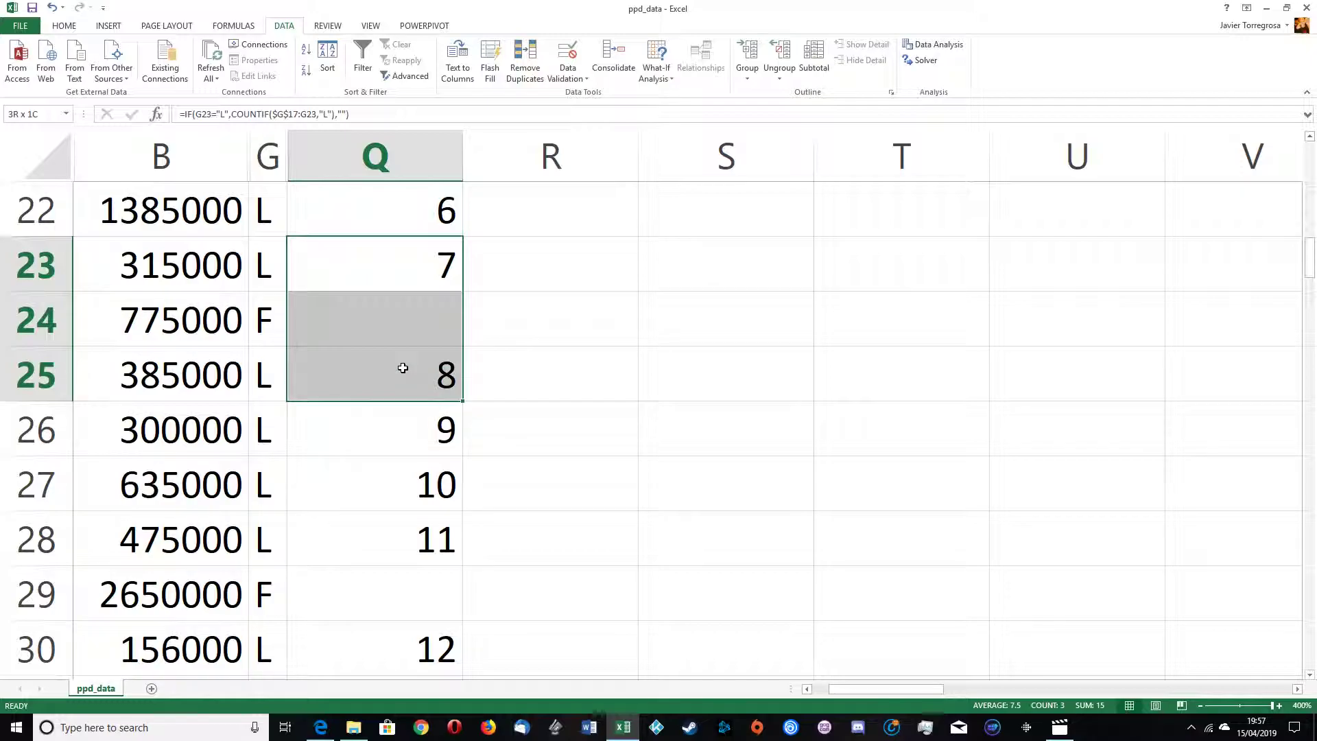
pyautogui.click(332, 320)
pyautogui.moveTo(332, 320); pyautogui.dragTo(362, 319)
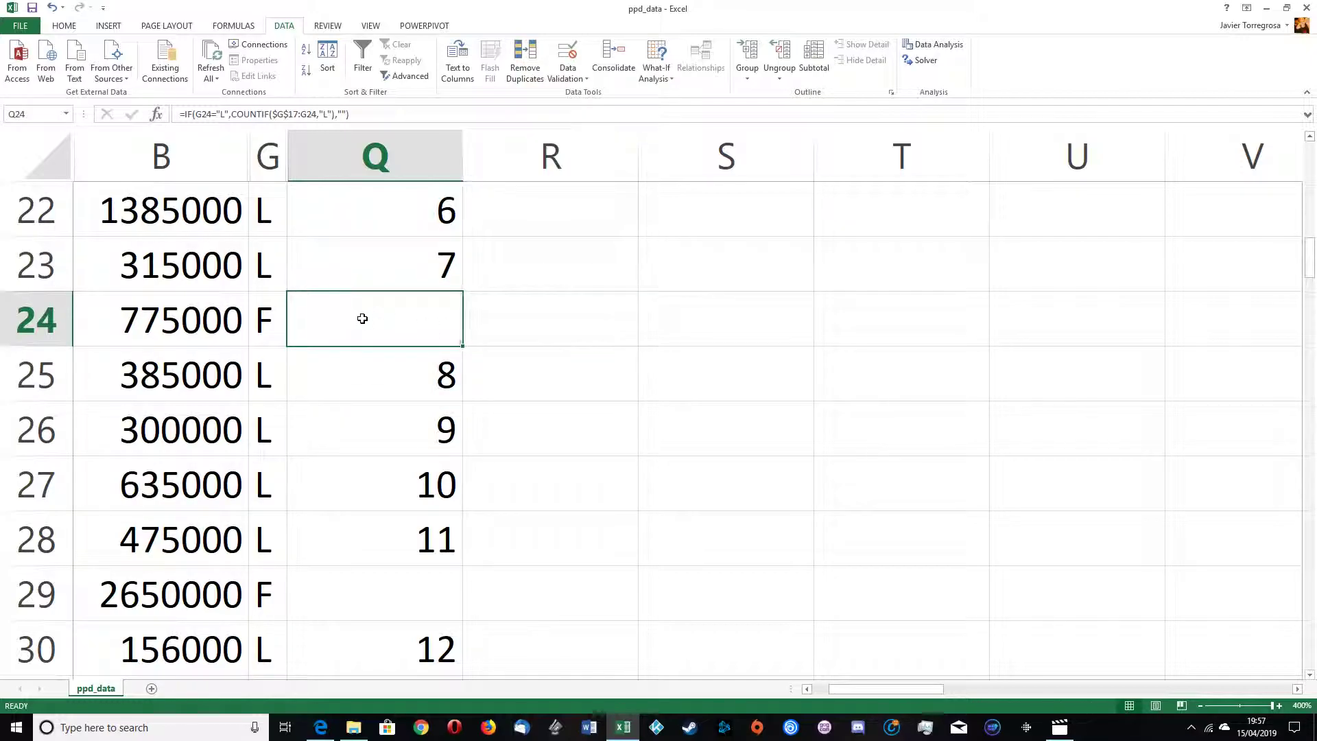
pyautogui.click(365, 386)
pyautogui.scroll(-3, 364, 309)
pyautogui.moveTo(393, 426); pyautogui.dragTo(278, 436)
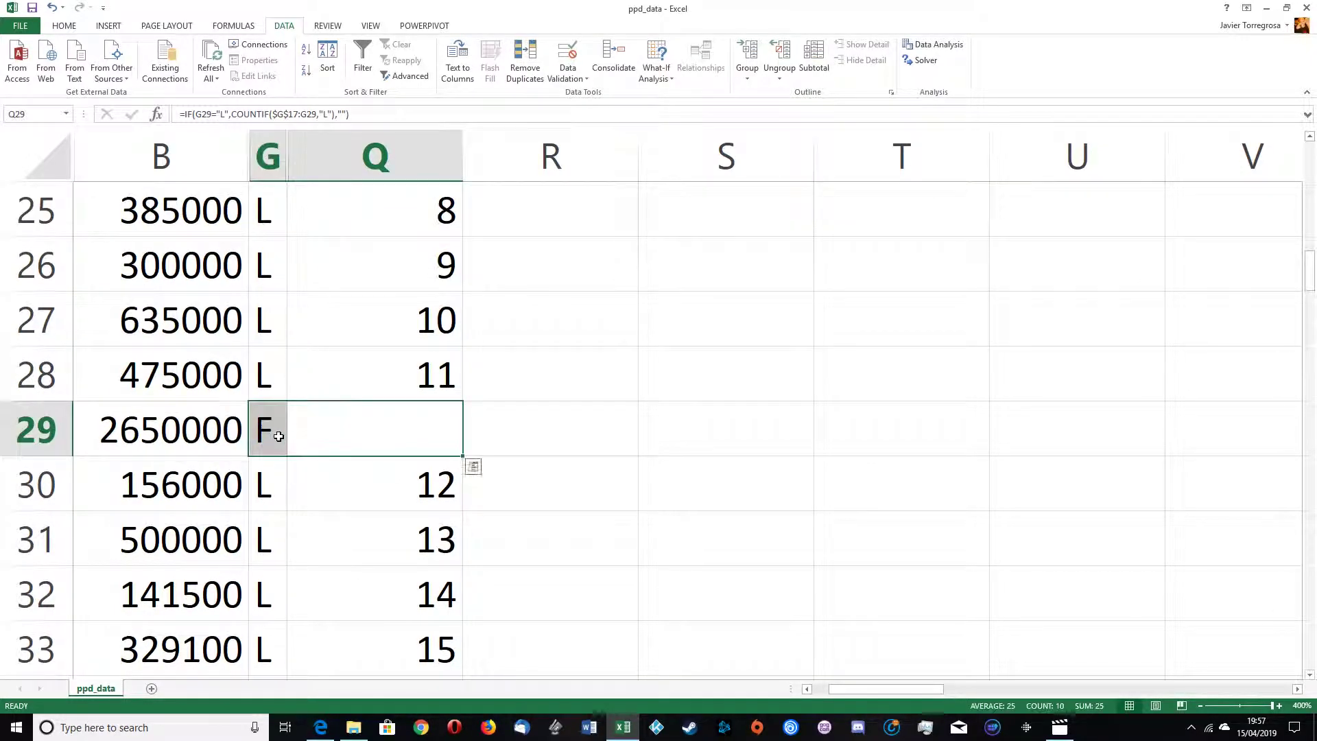
# Step: Examine the column Q results for F rows further down, around rows 48 and 63
pyautogui.scroll(-6, 368, 423)
pyautogui.click(420, 464)
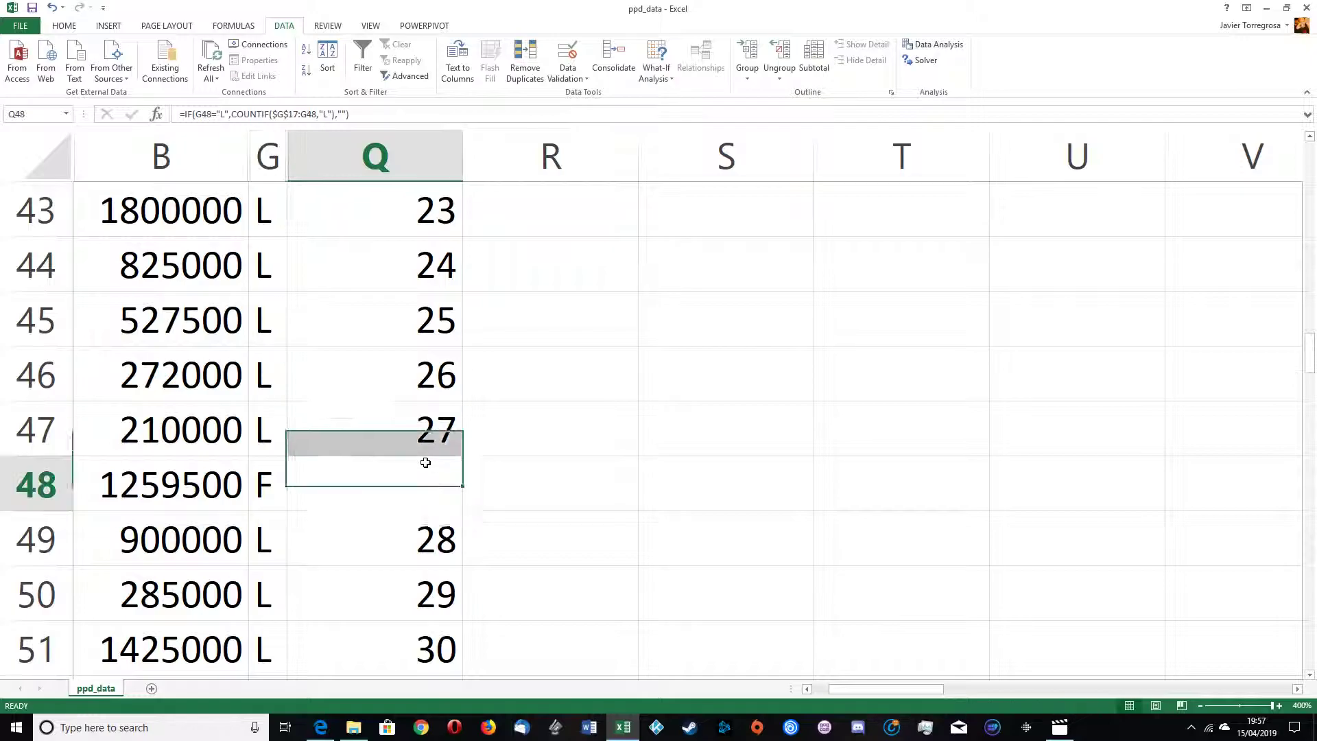
pyautogui.click(268, 488)
pyautogui.scroll(-5, 406, 484)
pyautogui.click(406, 484)
pyautogui.click(267, 463)
pyautogui.click(400, 484)
pyautogui.click(443, 442)
pyautogui.press('Down')
pyautogui.press('Down')
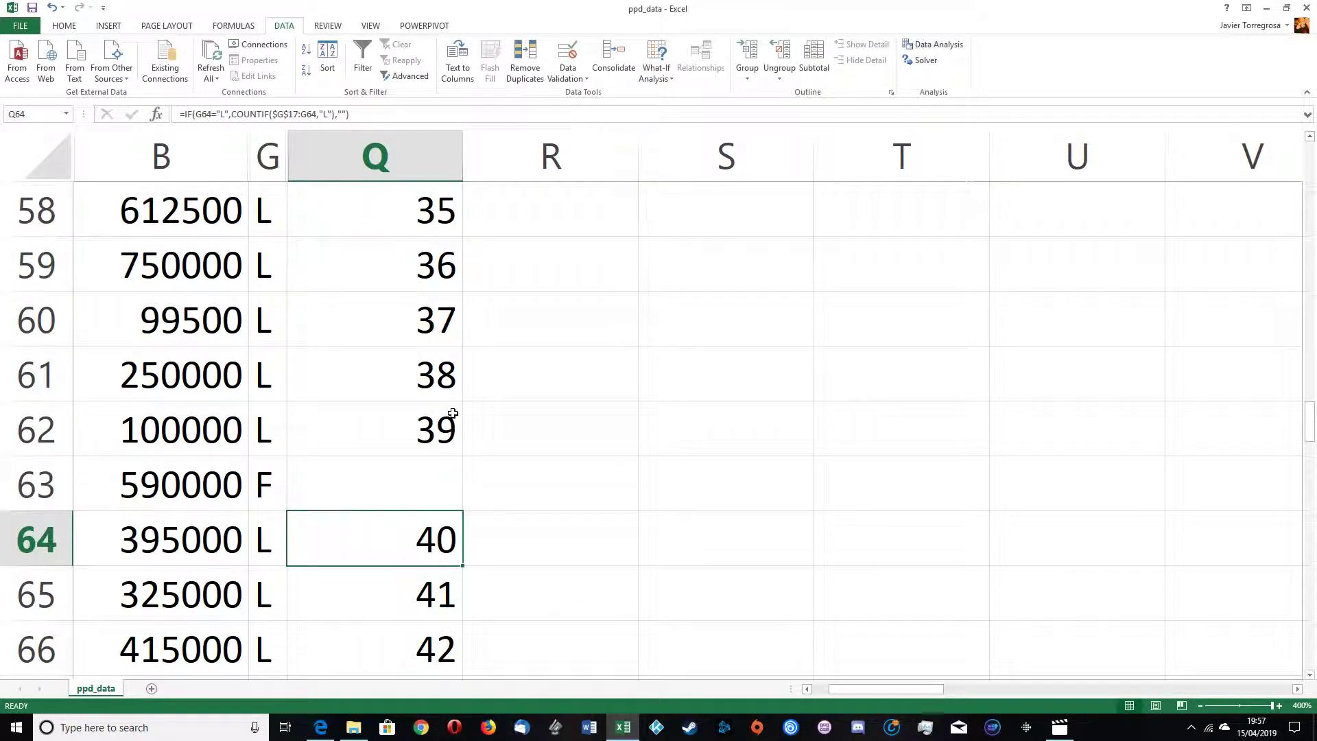
# Step: Scroll through the rest of the numbered column Q and zoom out to view the whole sheet
pyautogui.scroll(-15, 438, 432)
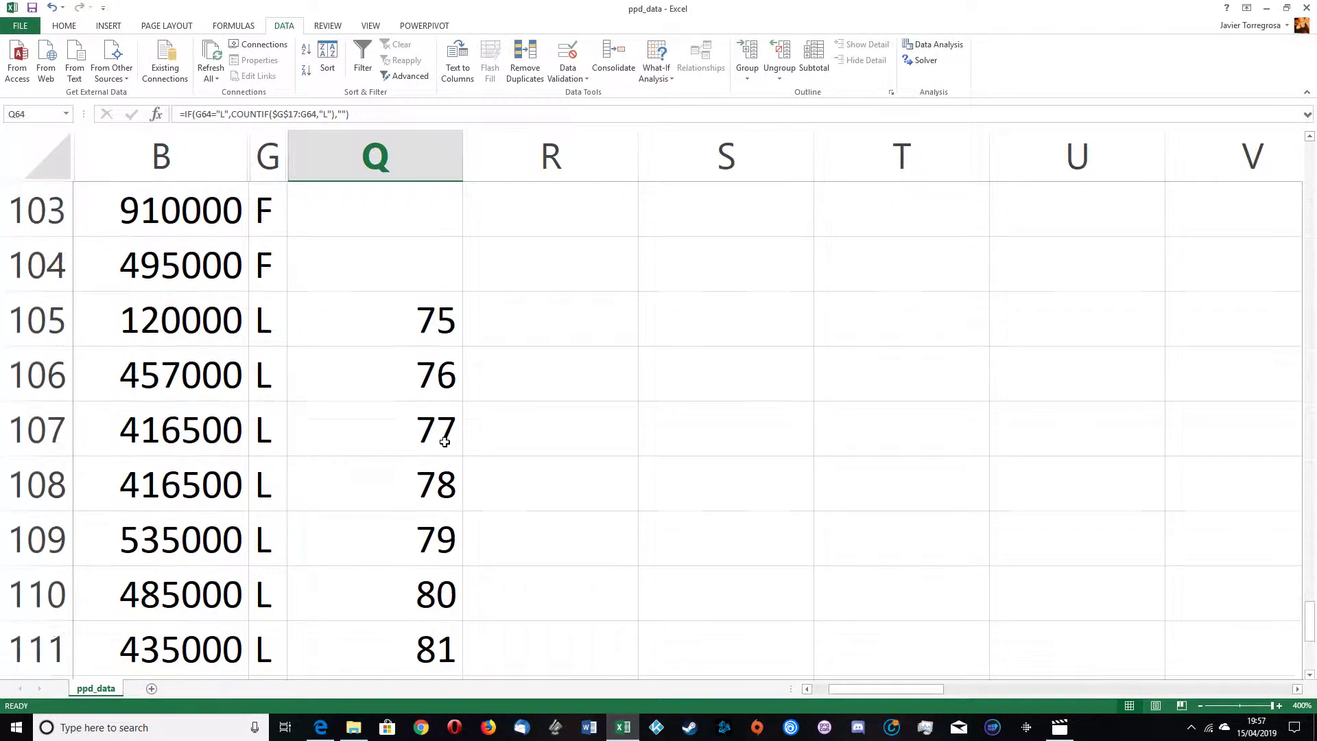
pyautogui.scroll(1, 459, 403)
pyautogui.click(422, 368)
pyautogui.click(423, 432)
pyautogui.scroll(18, 424, 439)
pyautogui.scroll(15, 425, 439)
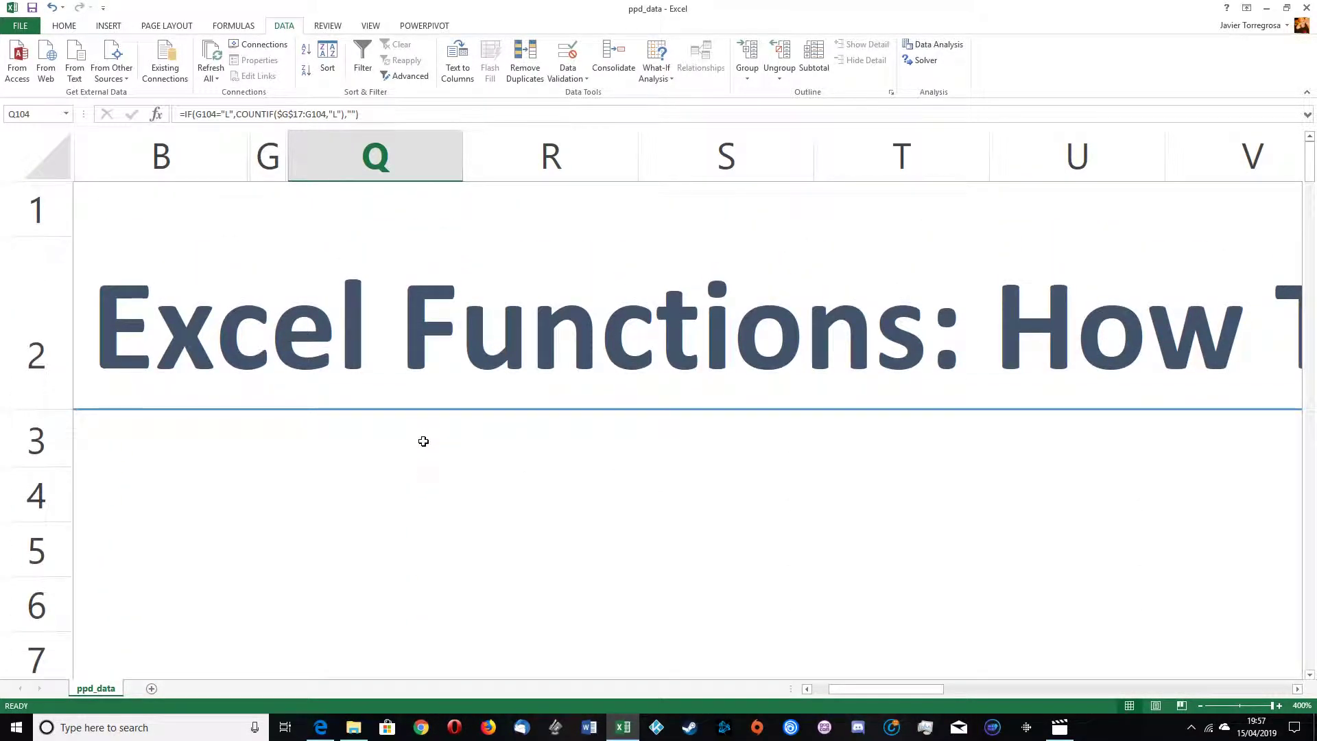
pyautogui.keyDown('ctrl'); pyautogui.scroll(-10, 399, 432); pyautogui.keyUp('ctrl')
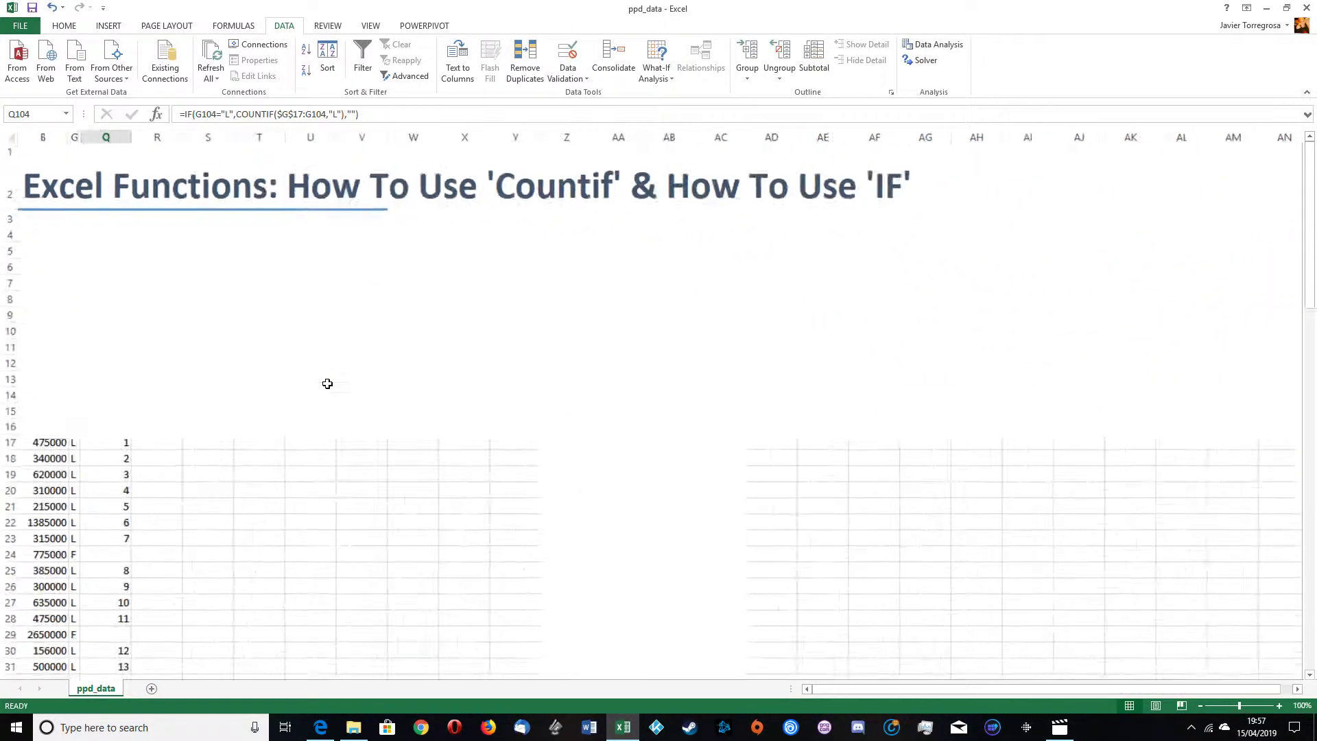
pyautogui.keyDown('ctrl'); pyautogui.scroll(-2, 327, 383); pyautogui.keyUp('ctrl')
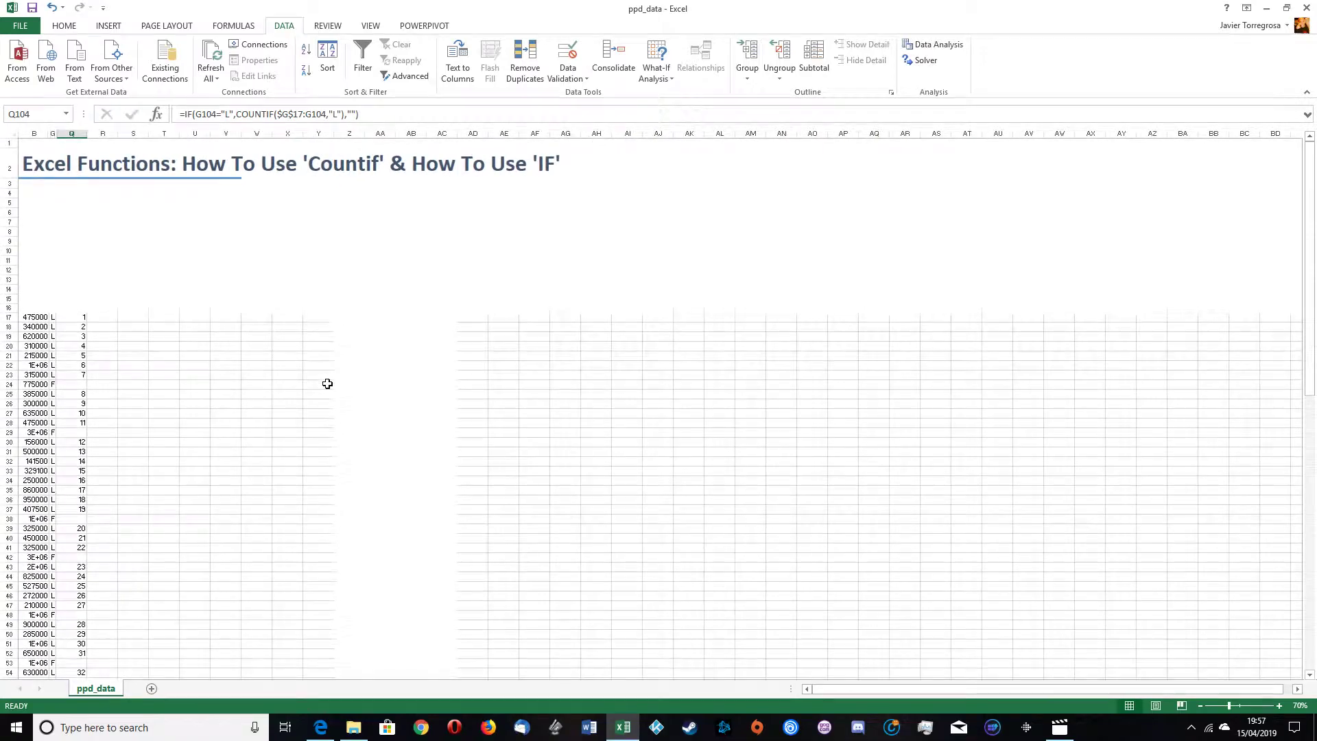
# Step: Zoom in on the top of the sheet and inspect the formula in Q17
pyautogui.click(196, 248)
pyautogui.click(134, 212)
pyautogui.keyDown('ctrl'); pyautogui.scroll(3, 147, 212); pyautogui.keyUp('ctrl')
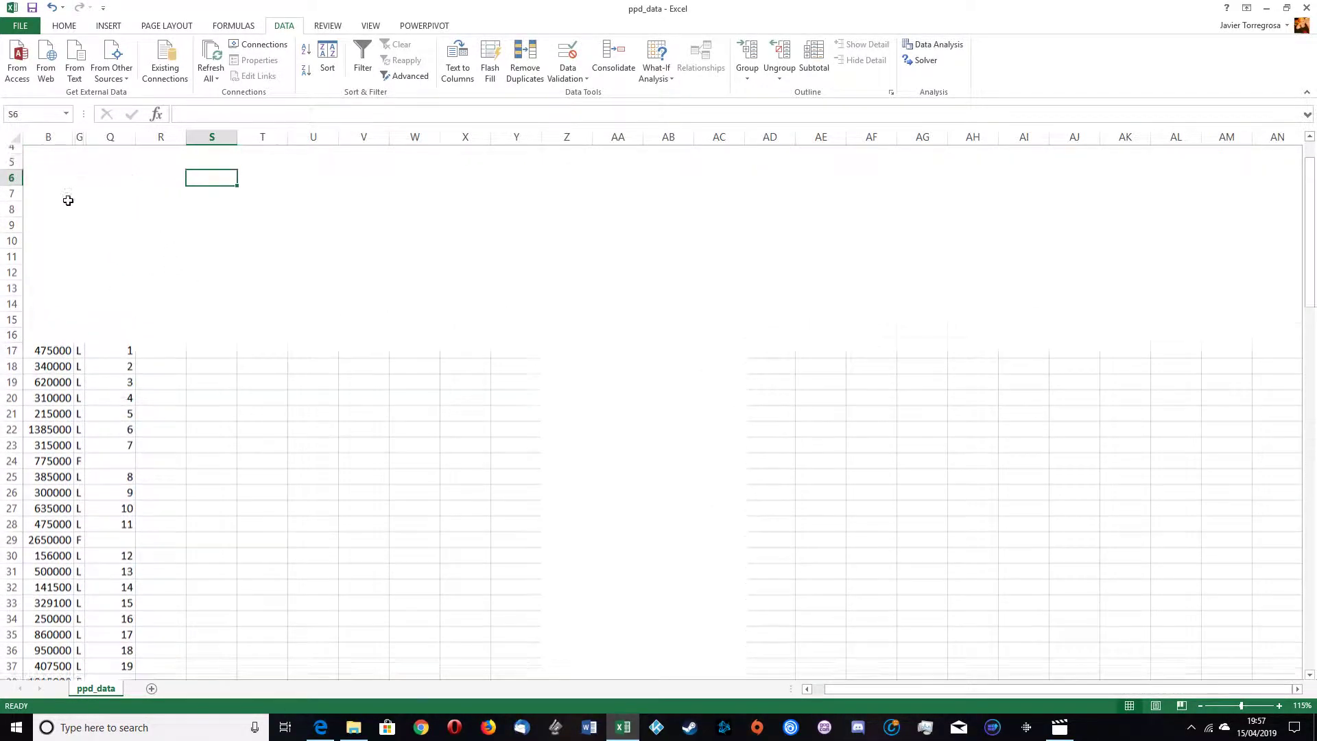
pyautogui.scroll(2, 169, 293)
pyautogui.keyDown('ctrl'); pyautogui.scroll(3, 176, 293); pyautogui.keyUp('ctrl')
pyautogui.scroll(2, 166, 279)
pyautogui.keyDown('ctrl'); pyautogui.scroll(-1, 151, 261); pyautogui.keyUp('ctrl')
pyautogui.scroll(-1, 154, 282)
pyautogui.scroll(1, 150, 259)
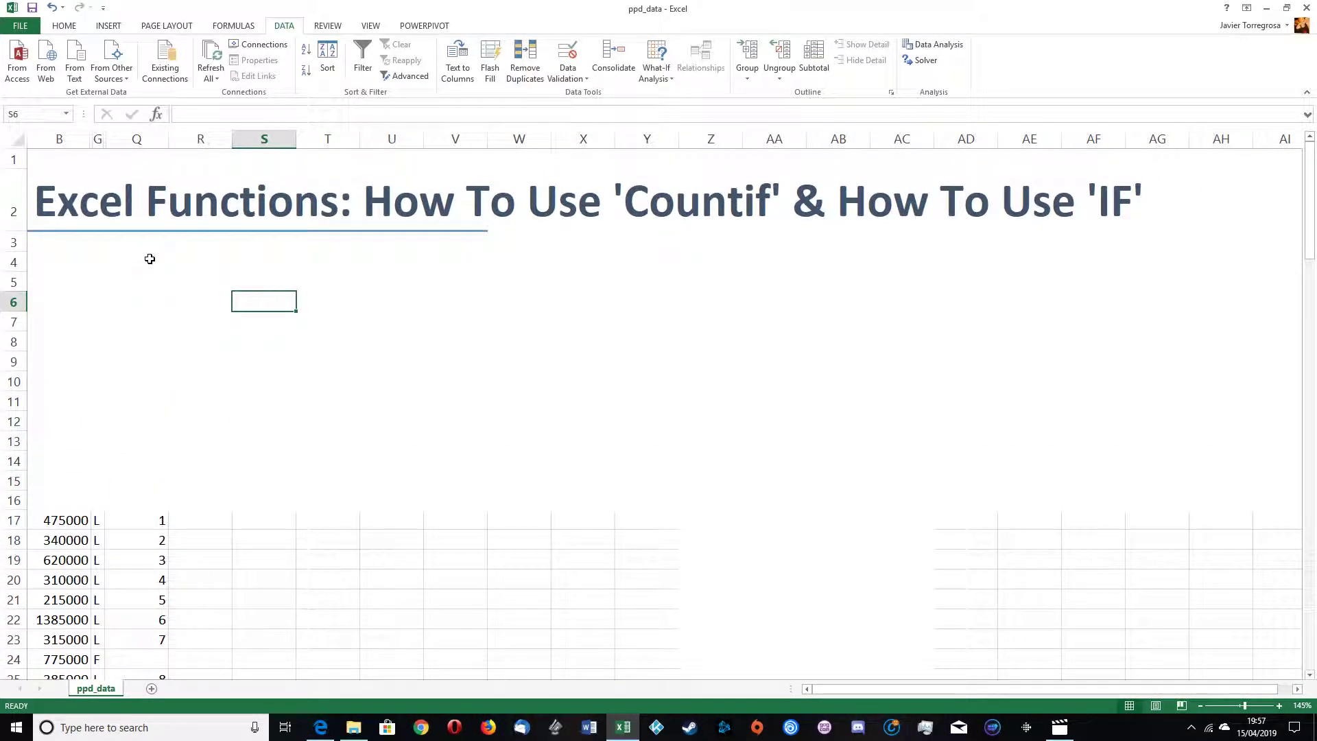
pyautogui.click(153, 523)
pyautogui.scroll(-1, 207, 420)
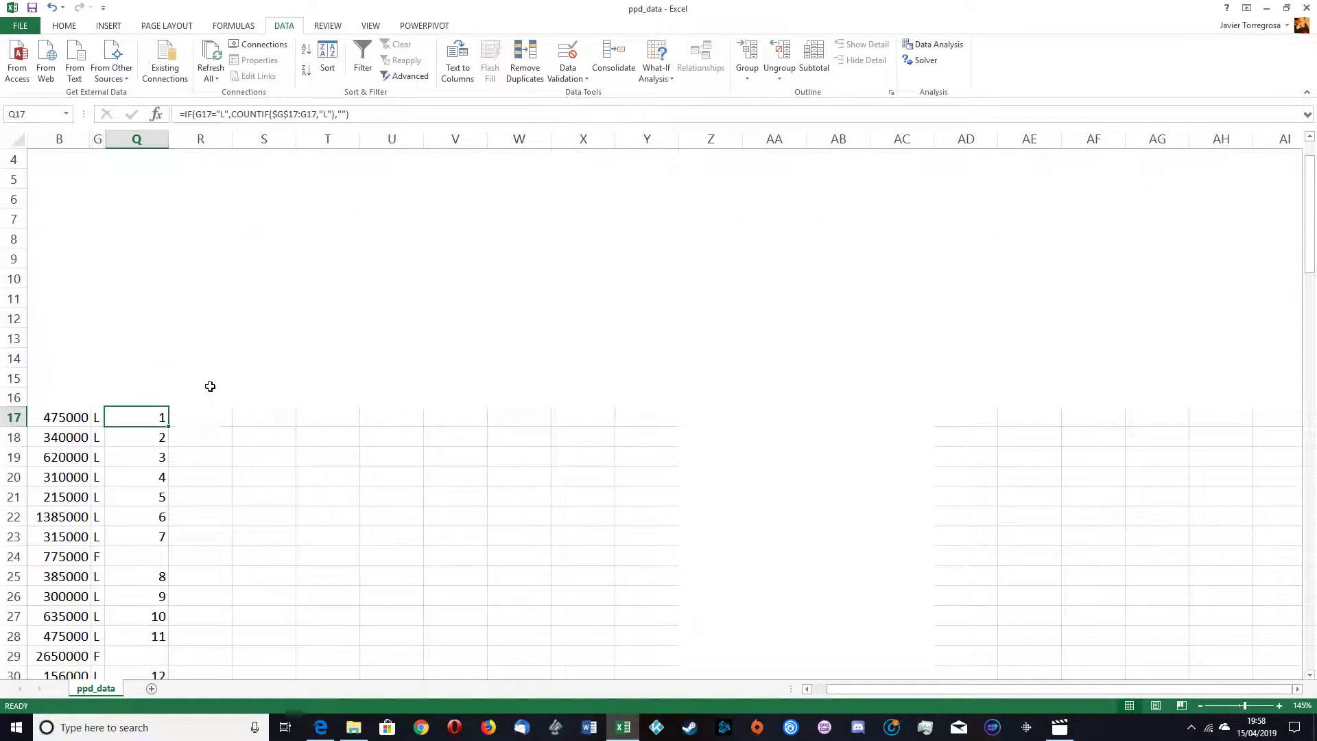
pyautogui.scroll(1, 168, 316)
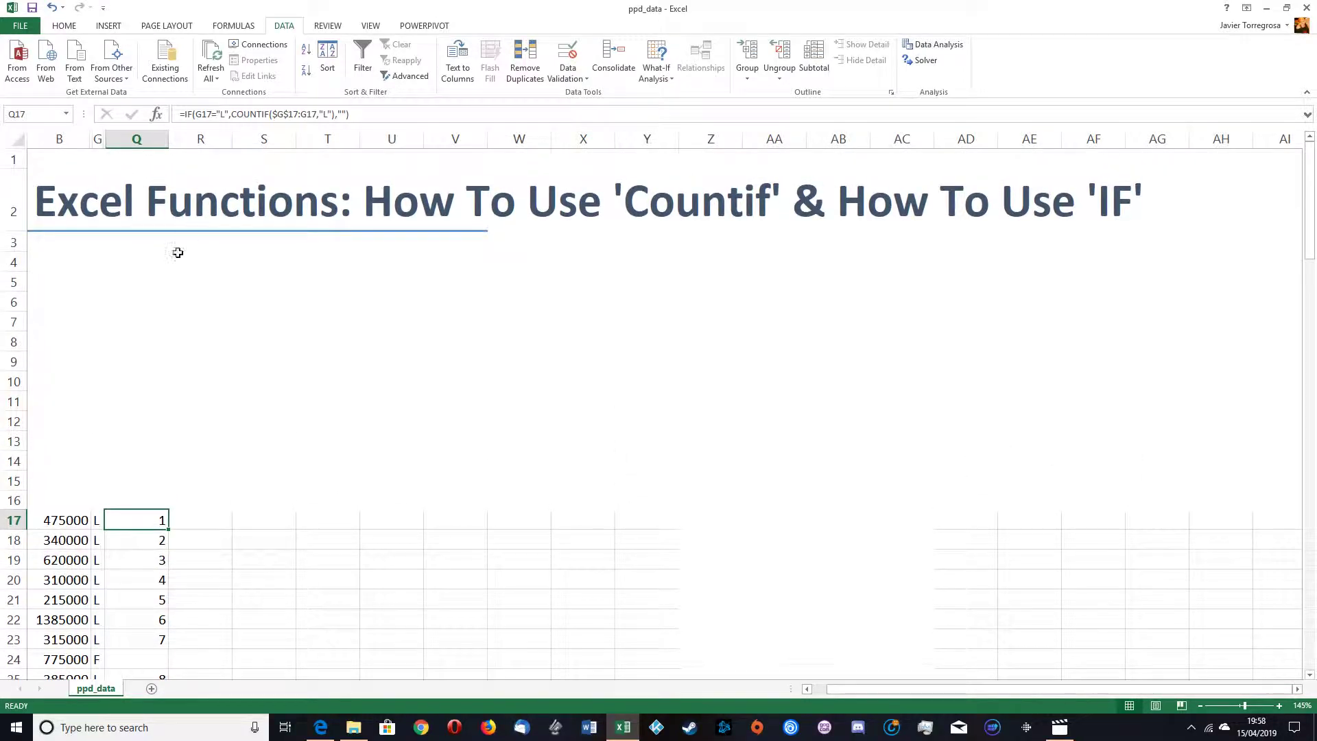
# Step: Start a COUNTIF function in G4 by searching the function library for COUNT, IF and COUNTIF
pyautogui.click(71, 292)
pyautogui.click(83, 267)
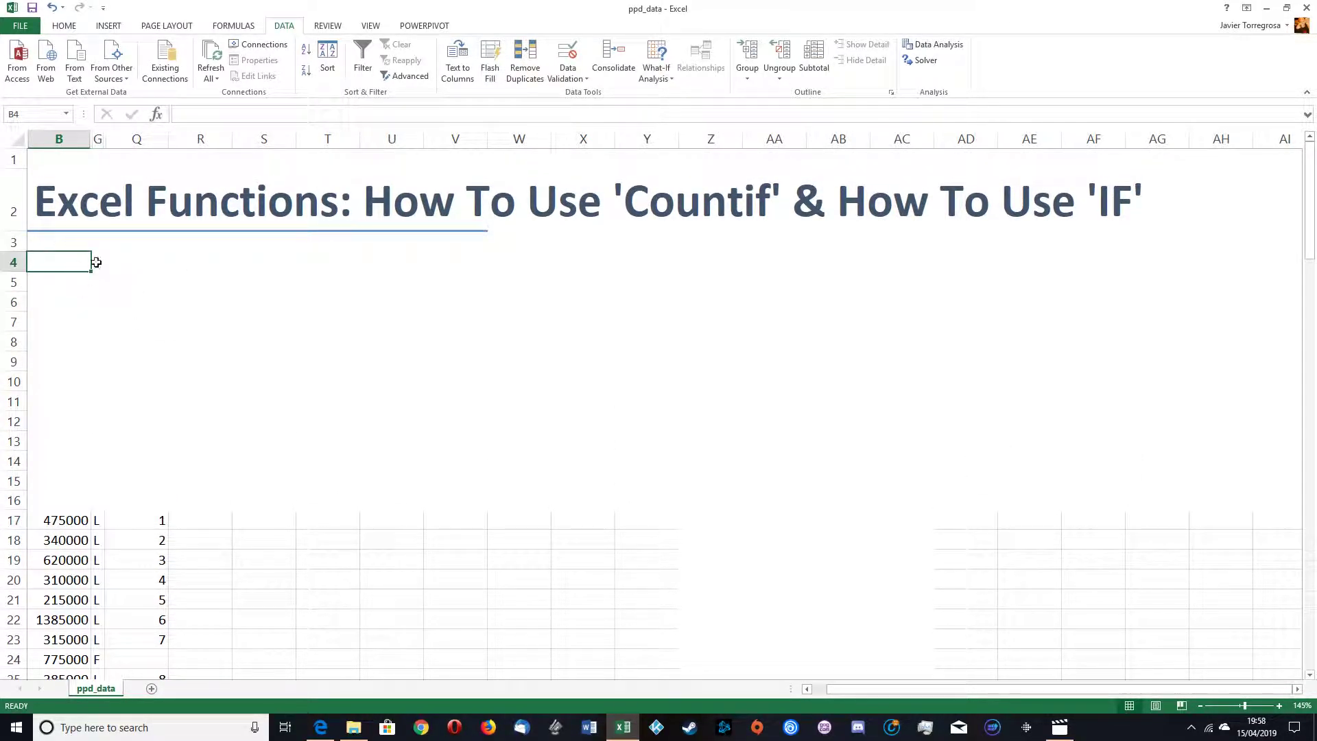
pyautogui.click(97, 262)
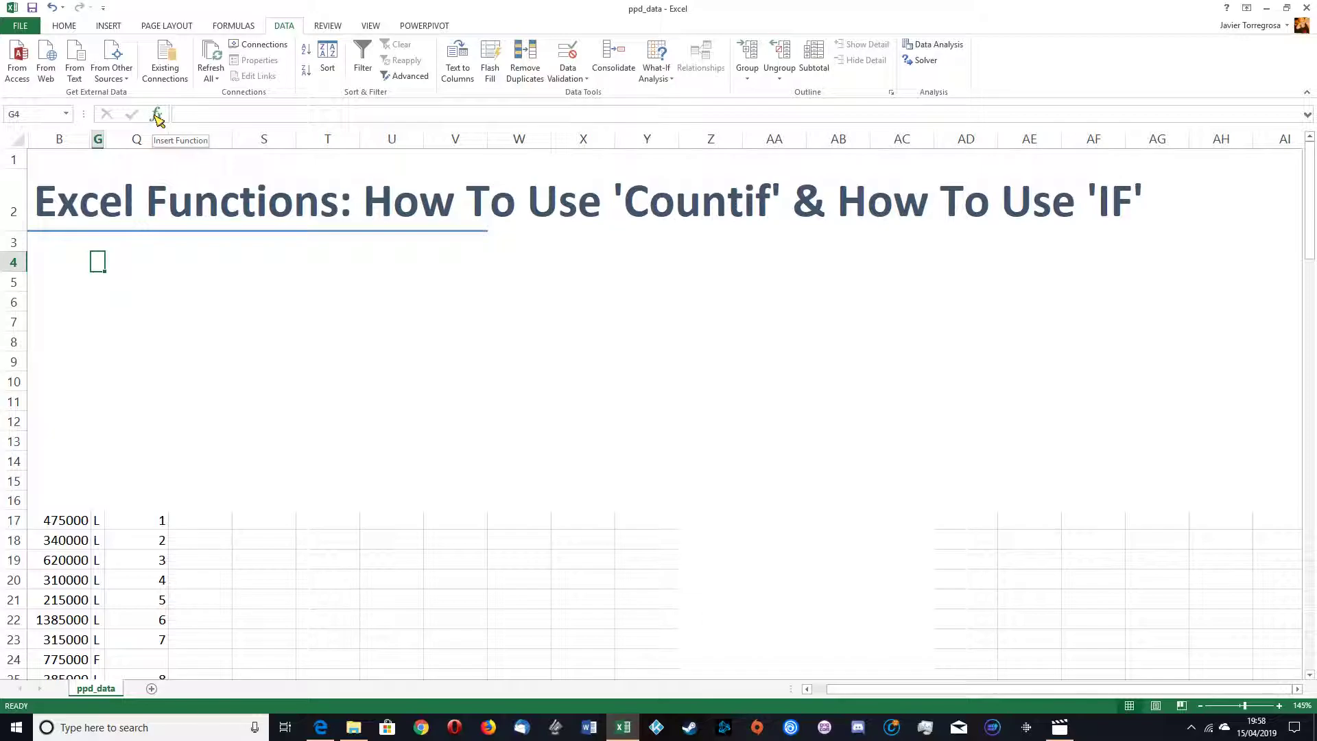
pyautogui.click(157, 116)
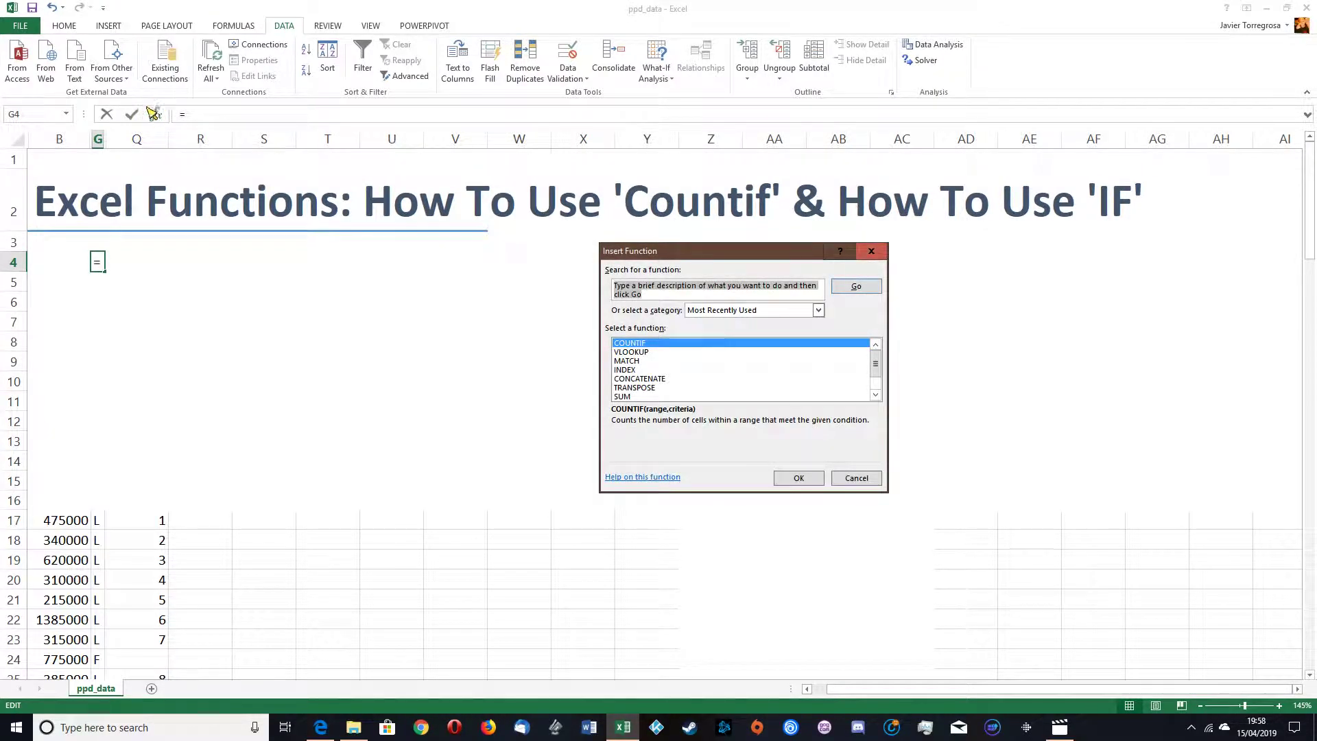
pyautogui.write('COUNT')
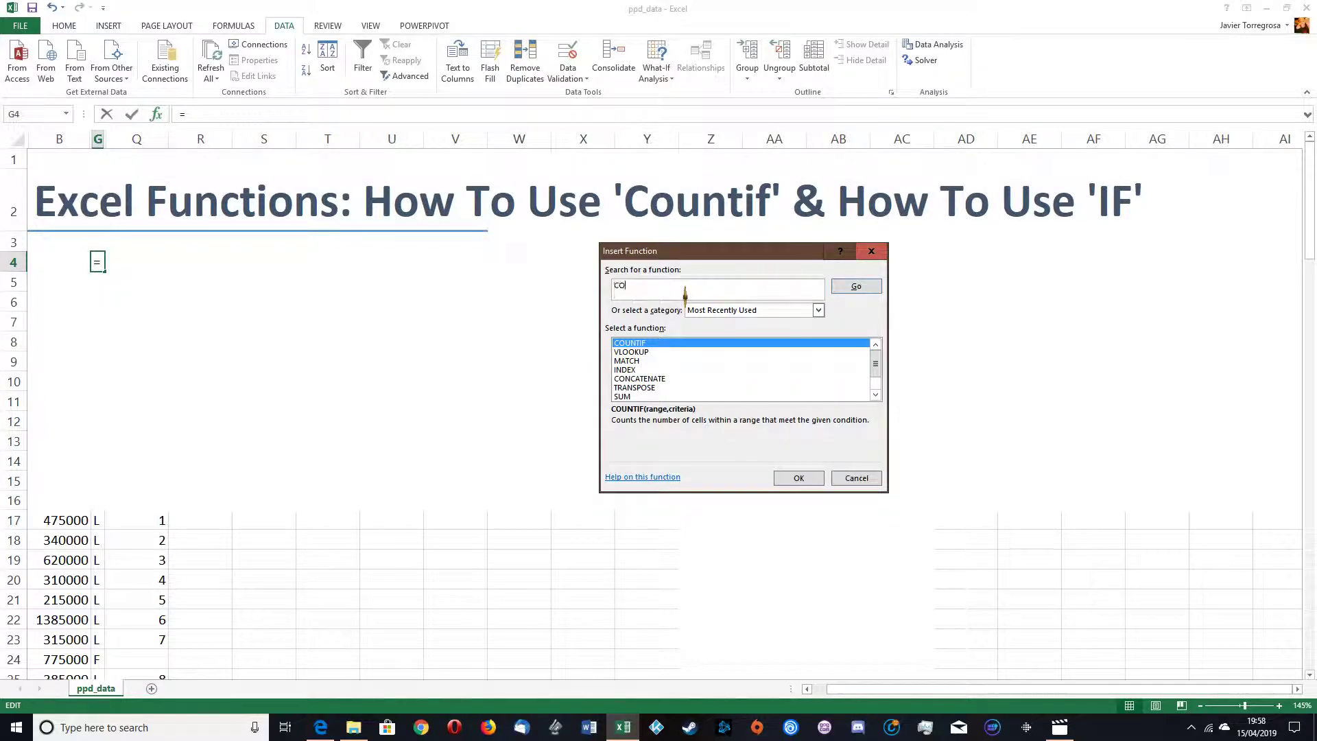
pyautogui.click(851, 292)
pyautogui.moveTo(876, 355)
pyautogui.mouseDown()
pyautogui.moveTo(879, 373)
pyautogui.moveTo(877, 346)
pyautogui.mouseUp()
pyautogui.click(694, 291)
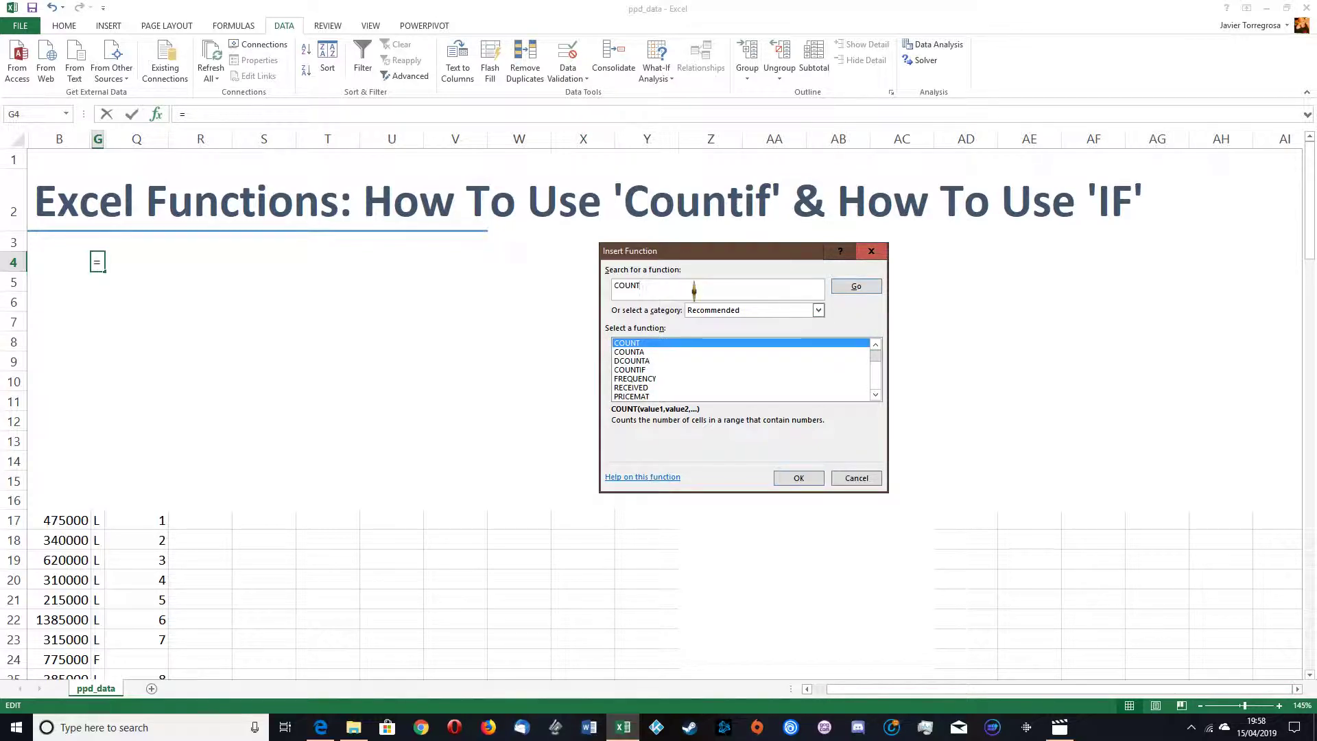
pyautogui.click(855, 287)
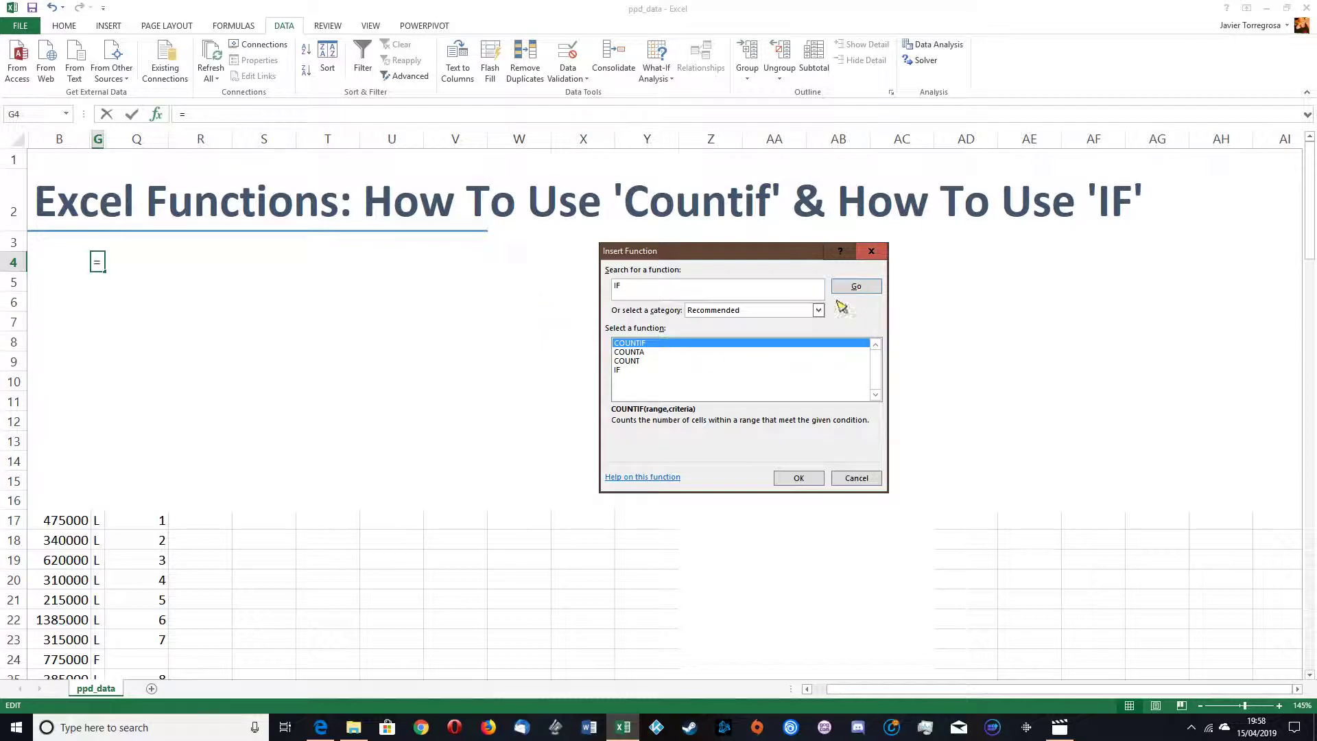
pyautogui.click(855, 287)
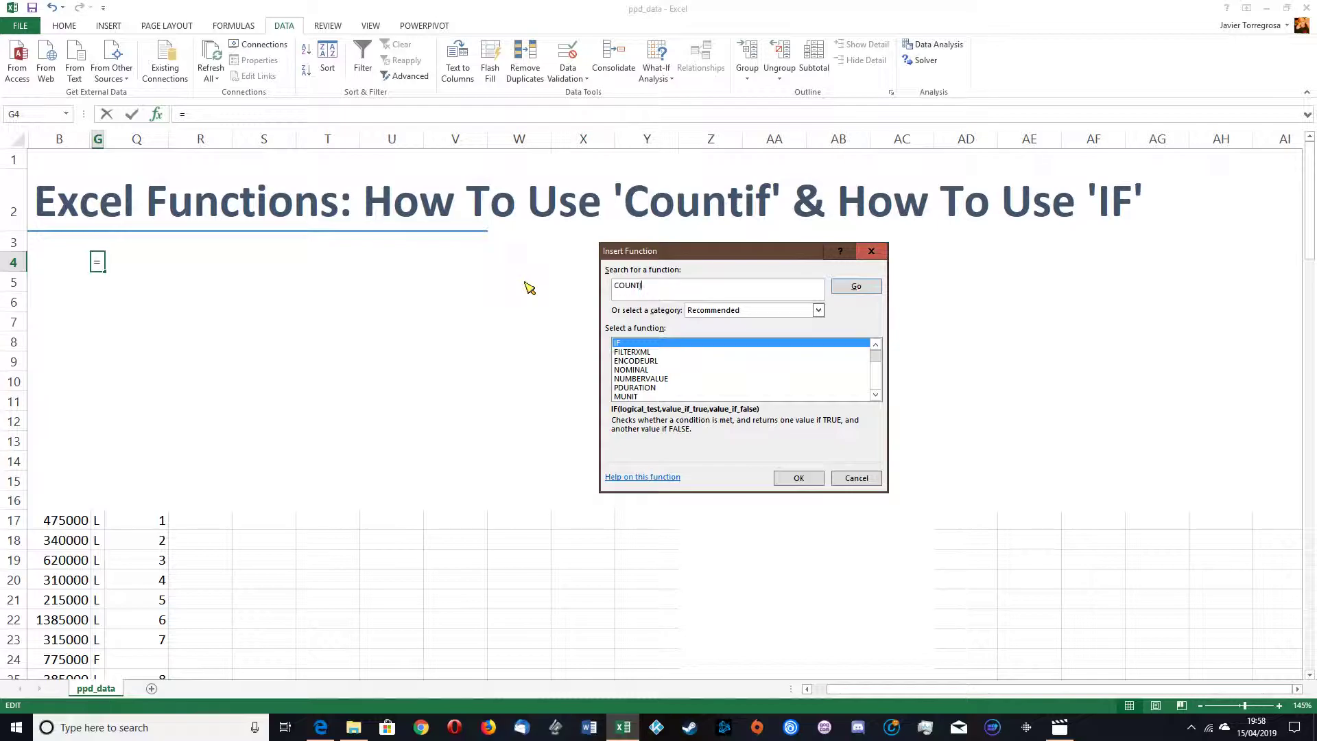
pyautogui.click(855, 286)
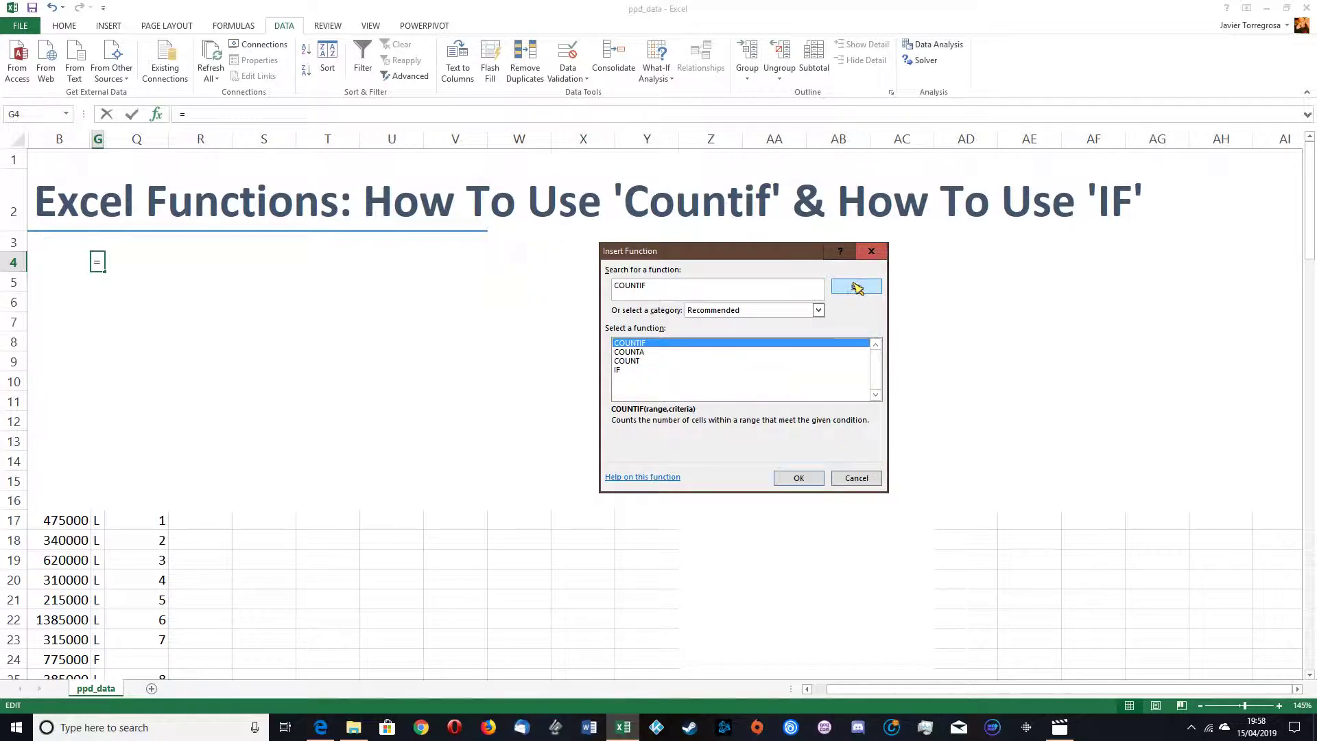
pyautogui.click(807, 476)
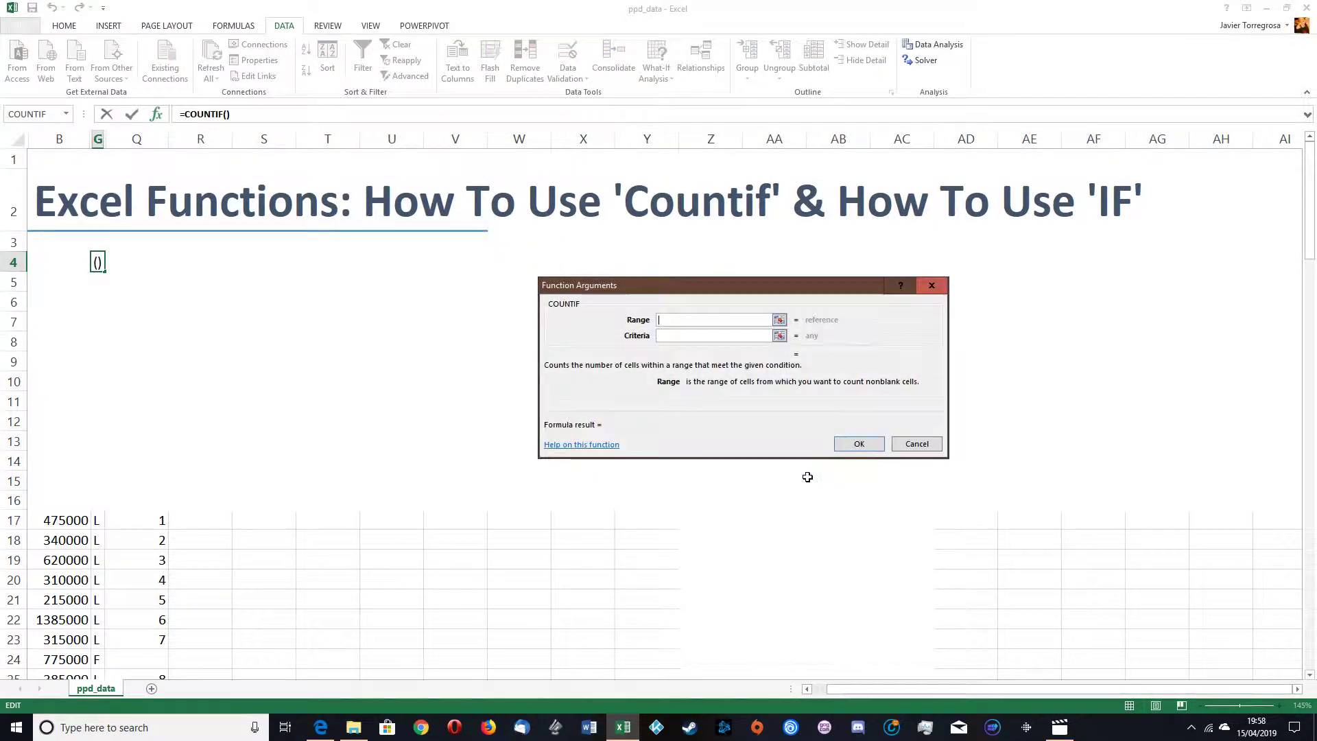
# Step: Set the COUNTIF range to B4 and the criteria to "" and confirm the formula
pyautogui.click(715, 336)
pyautogui.click(717, 319)
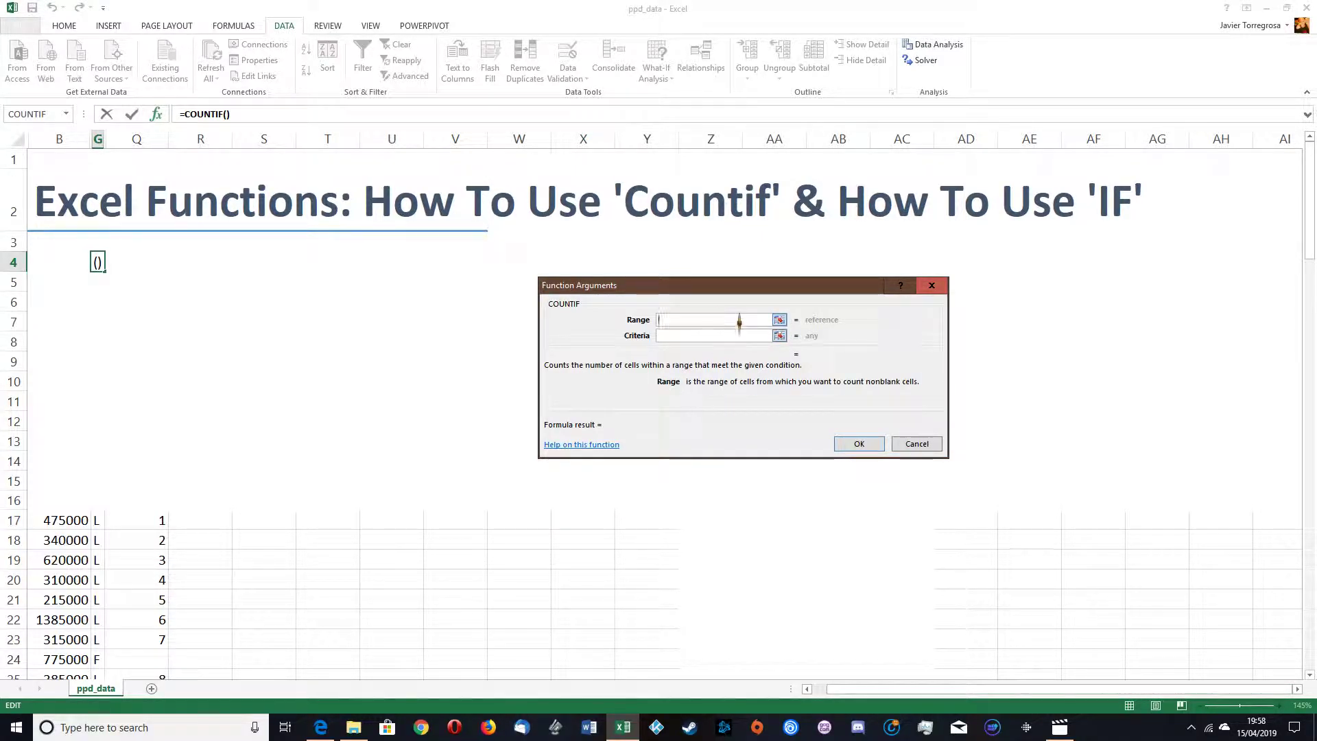
pyautogui.click(780, 319)
pyautogui.click(77, 267)
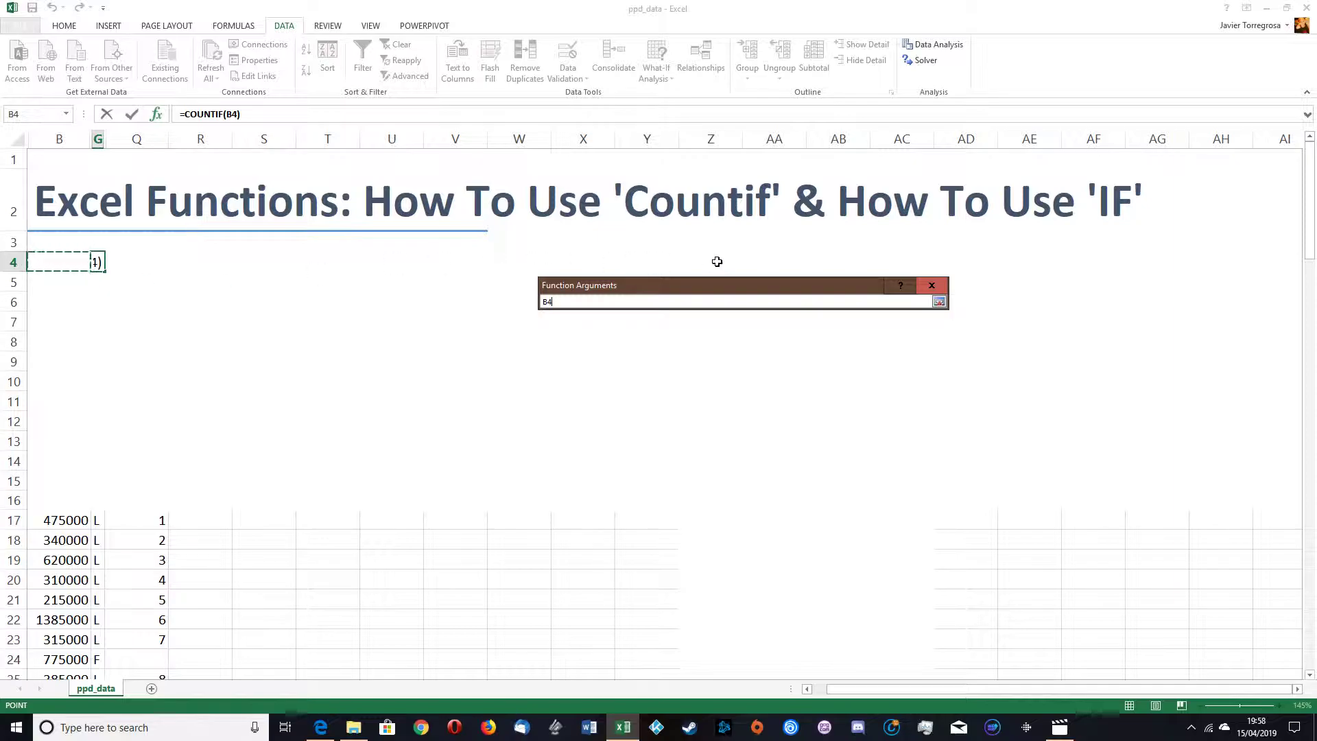
pyautogui.click(939, 302)
pyautogui.click(683, 336)
pyautogui.write('""')
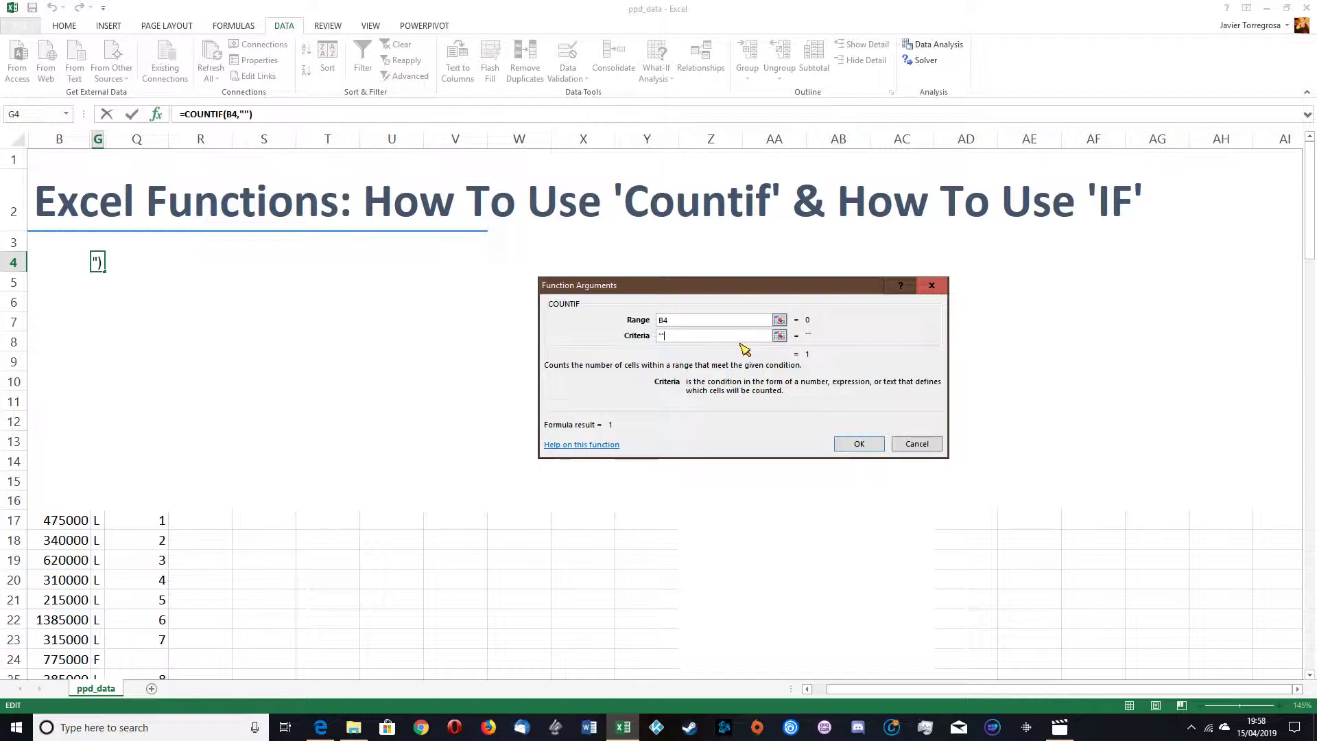
pyautogui.press('Return')
# Step: Enter WEW in cell B4 to test the blank-counting formula
pyautogui.click(76, 277)
pyautogui.click(63, 255)
pyautogui.write('WEW')
pyautogui.press('Return')
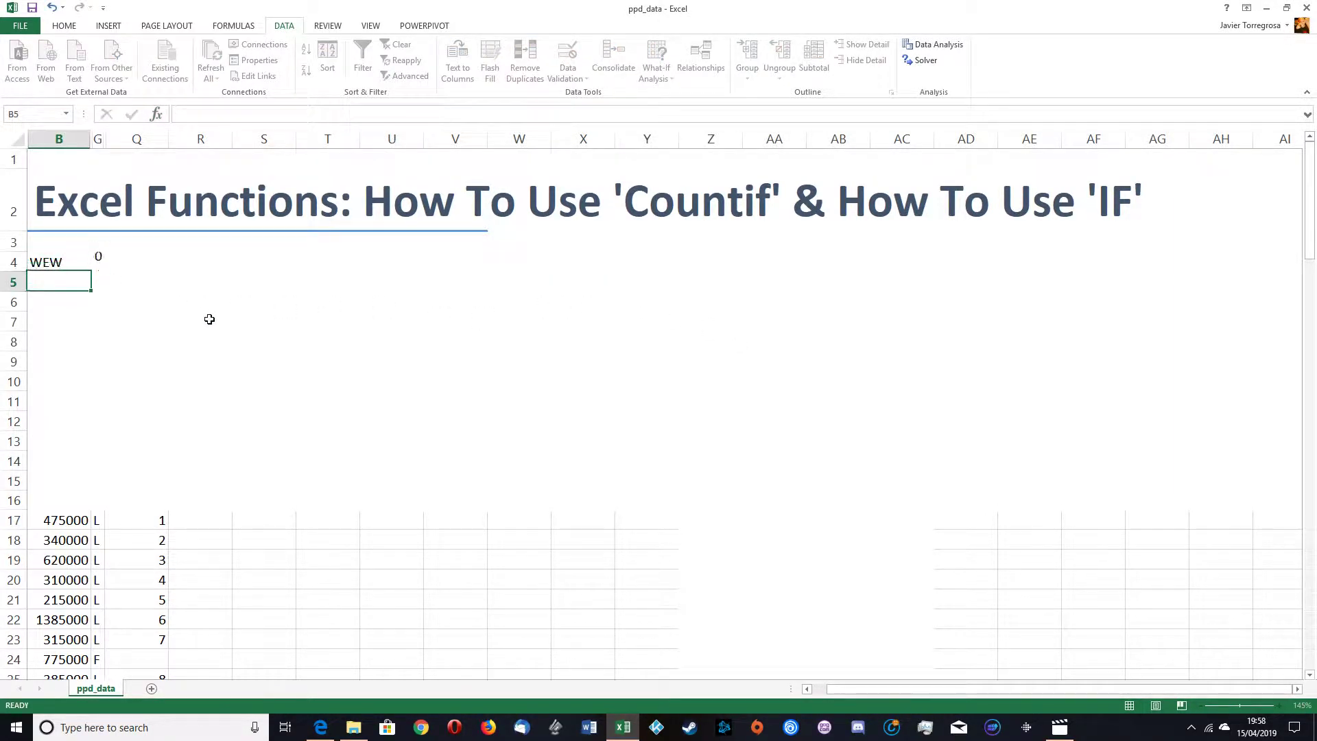
# Step: Clear the contents of cells B4 through G4
pyautogui.click(98, 263)
pyautogui.click(61, 262)
pyautogui.moveTo(98, 262); pyautogui.dragTo(59, 271)
pyautogui.press('Delete')
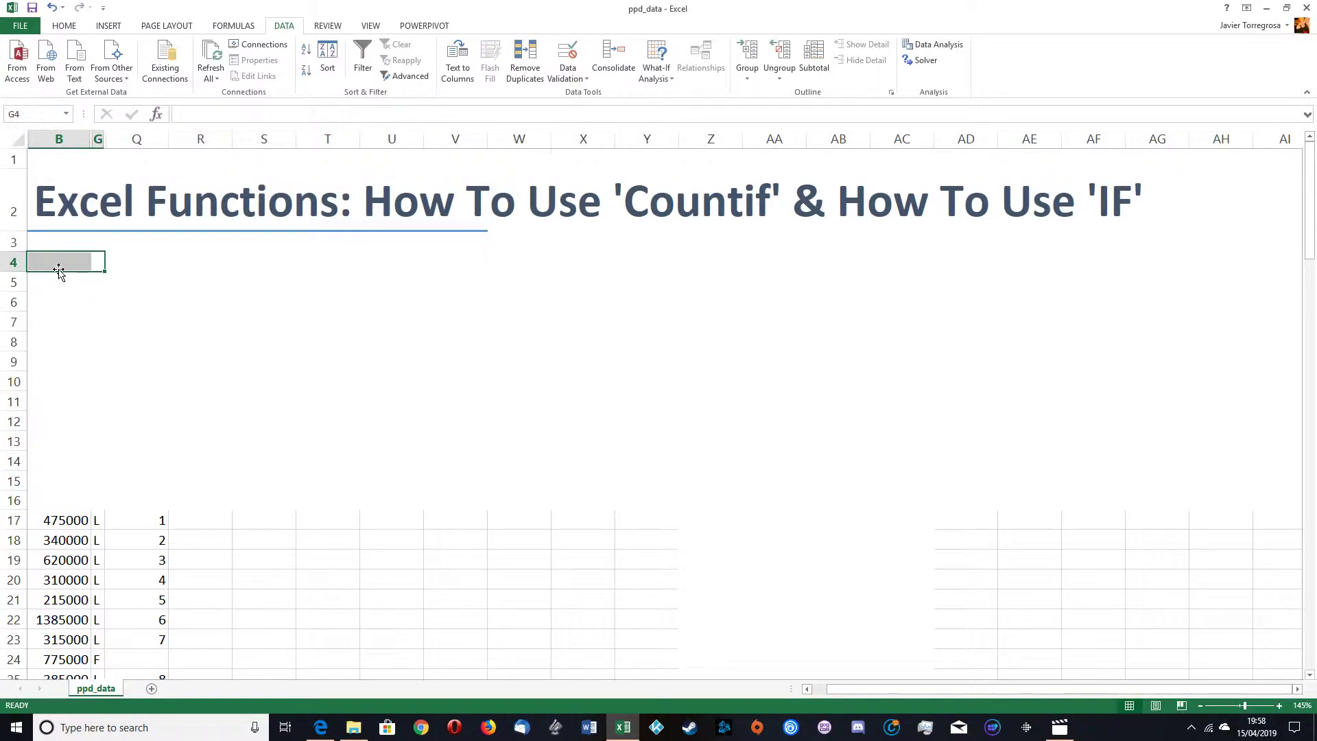
pyautogui.click(163, 414)
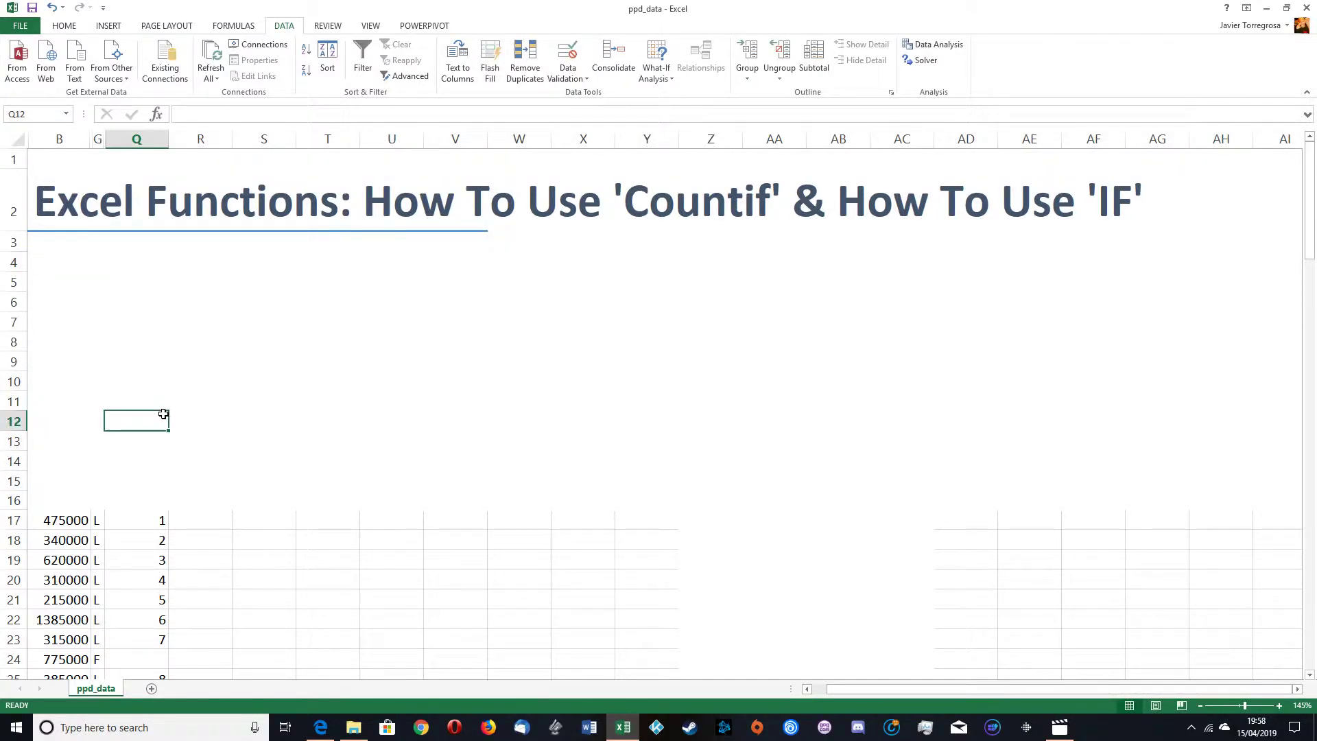